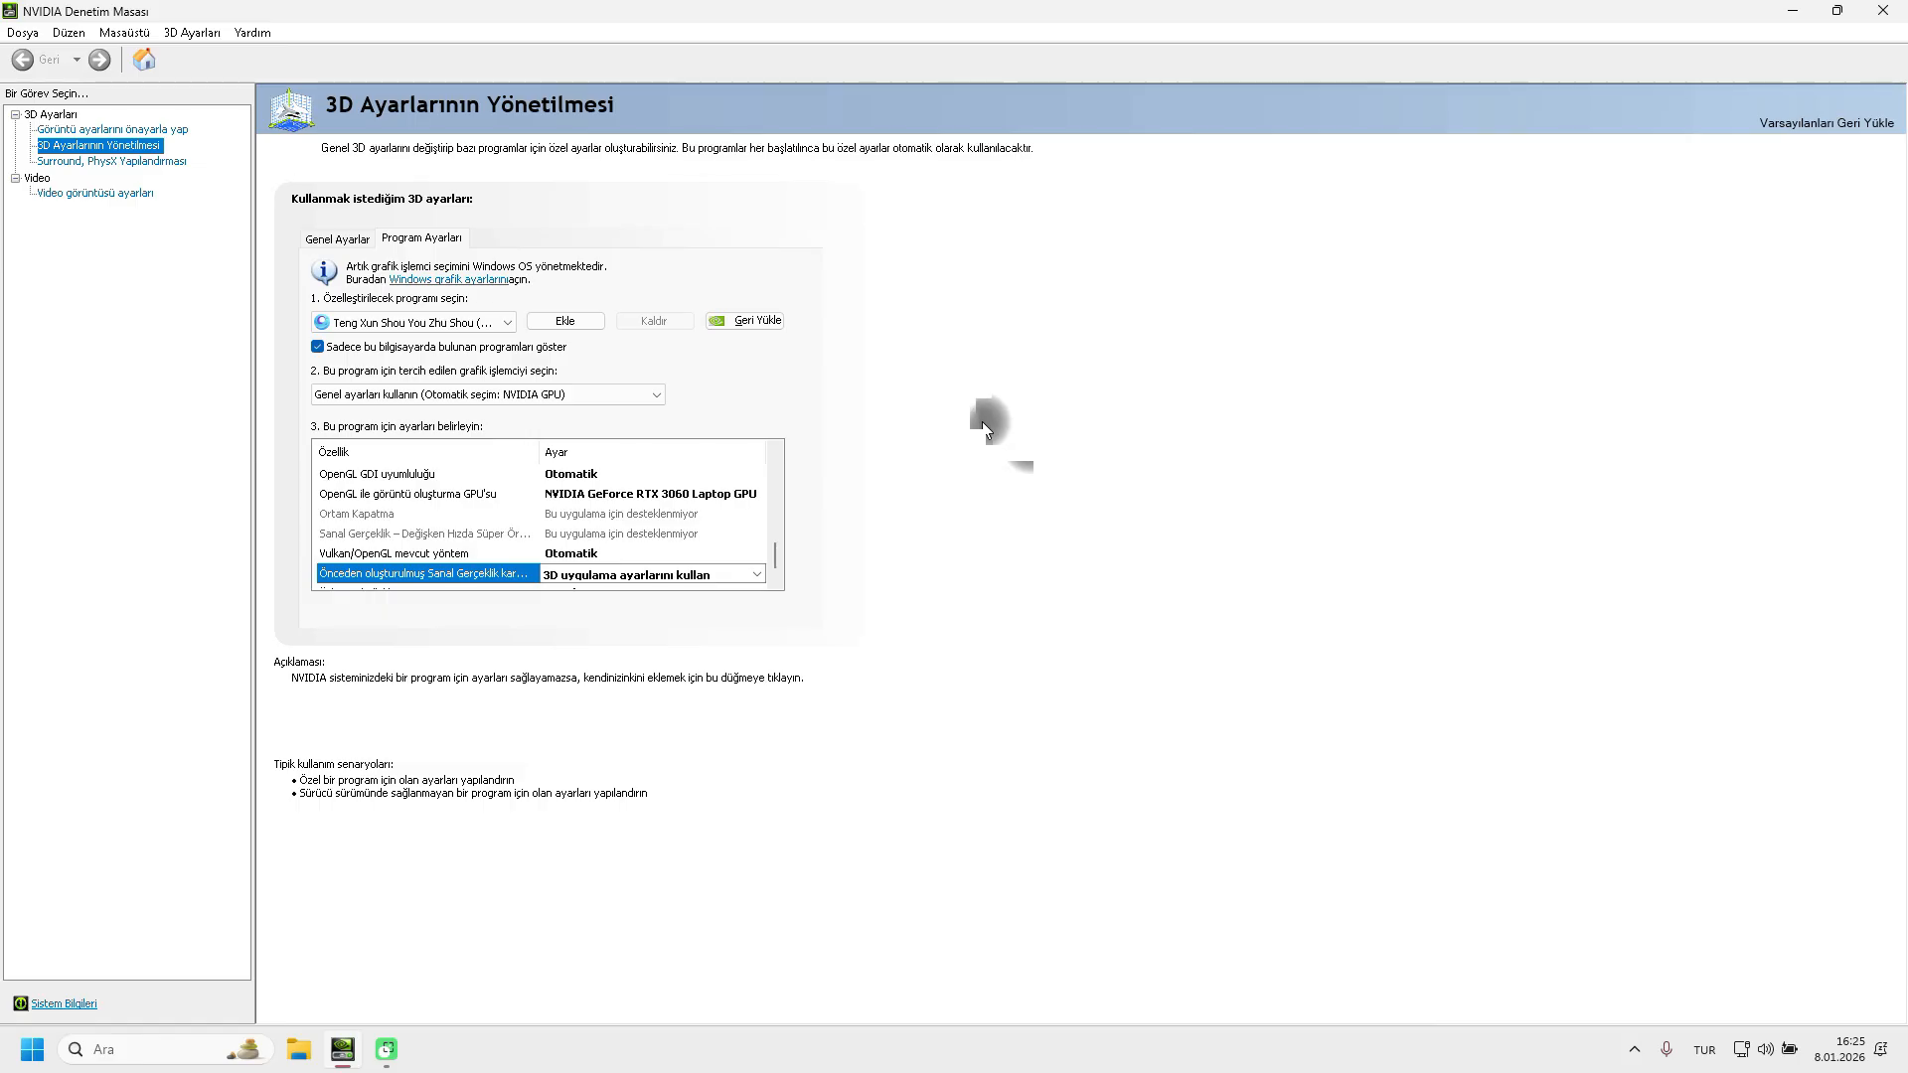
# Look at the global 3D settings and return to the program-specific settings
pyautogui.click(337, 238)
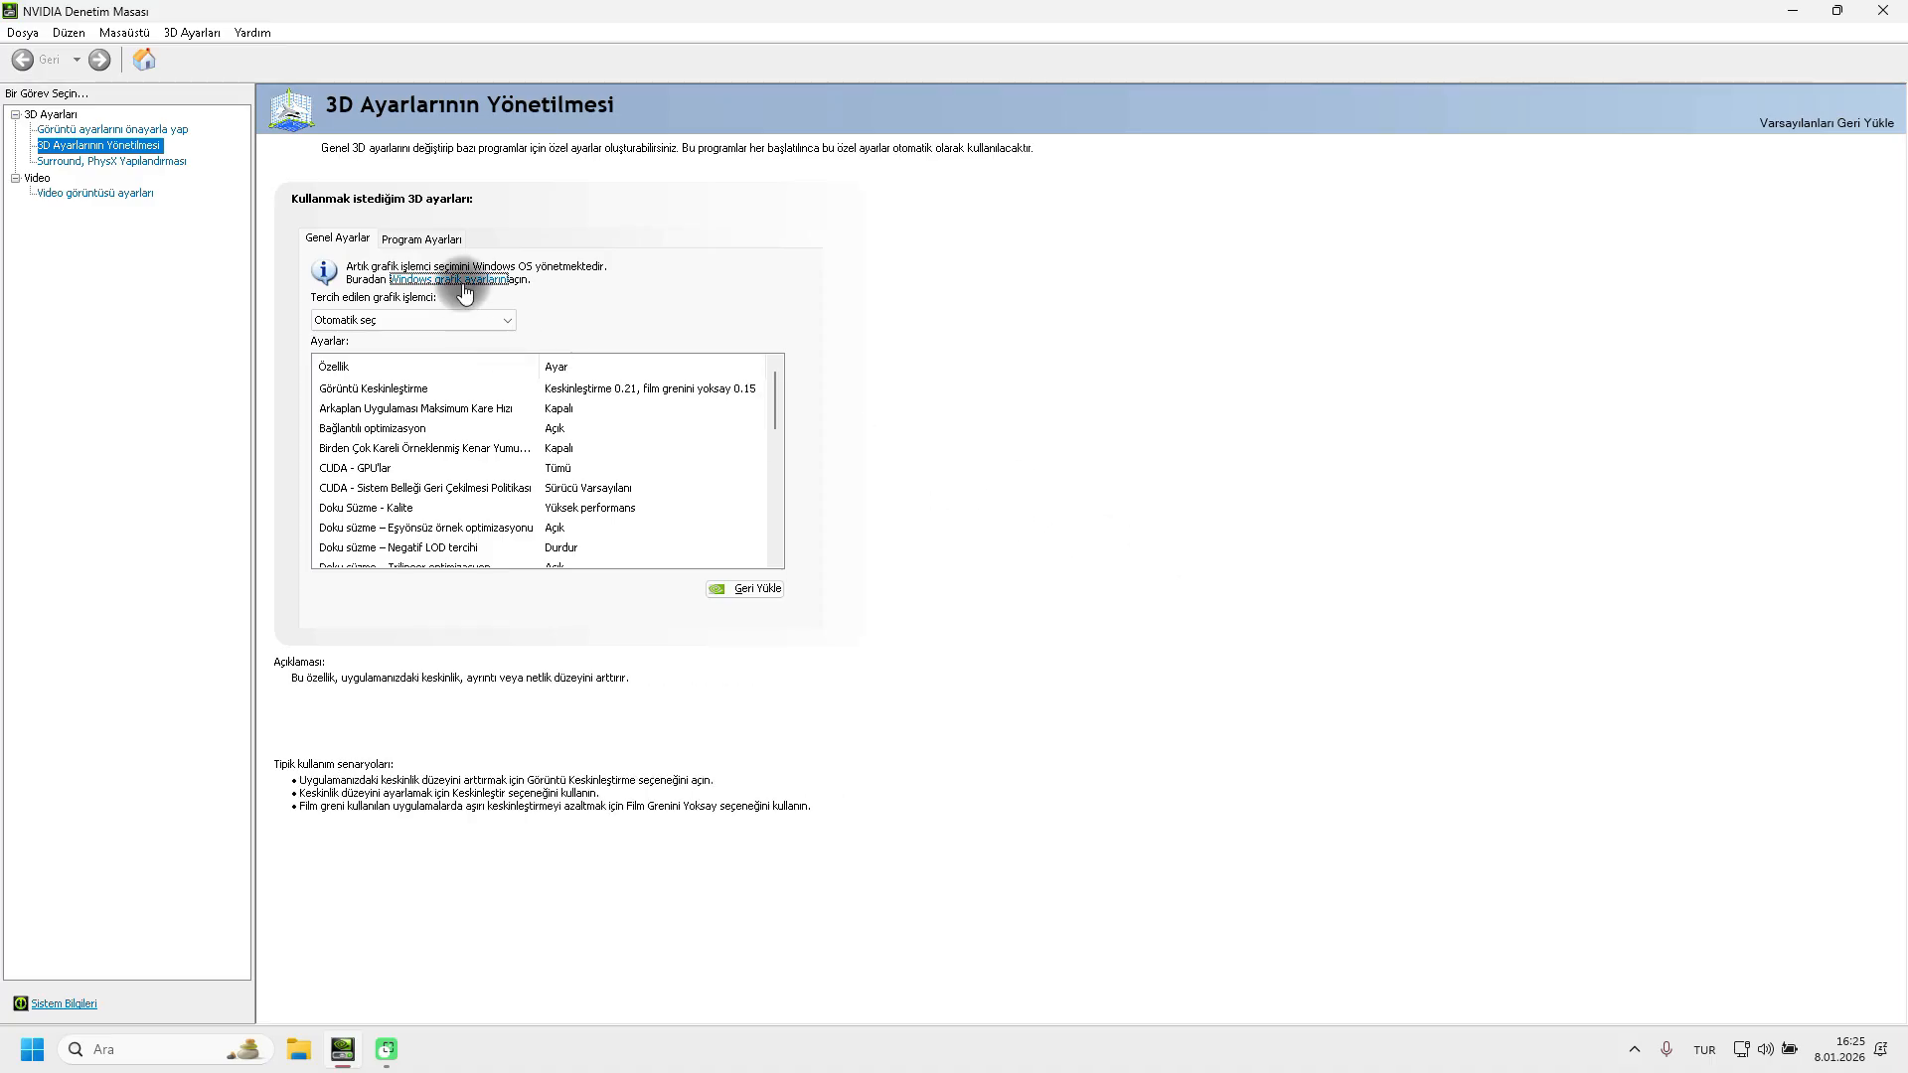
pyautogui.click(417, 237)
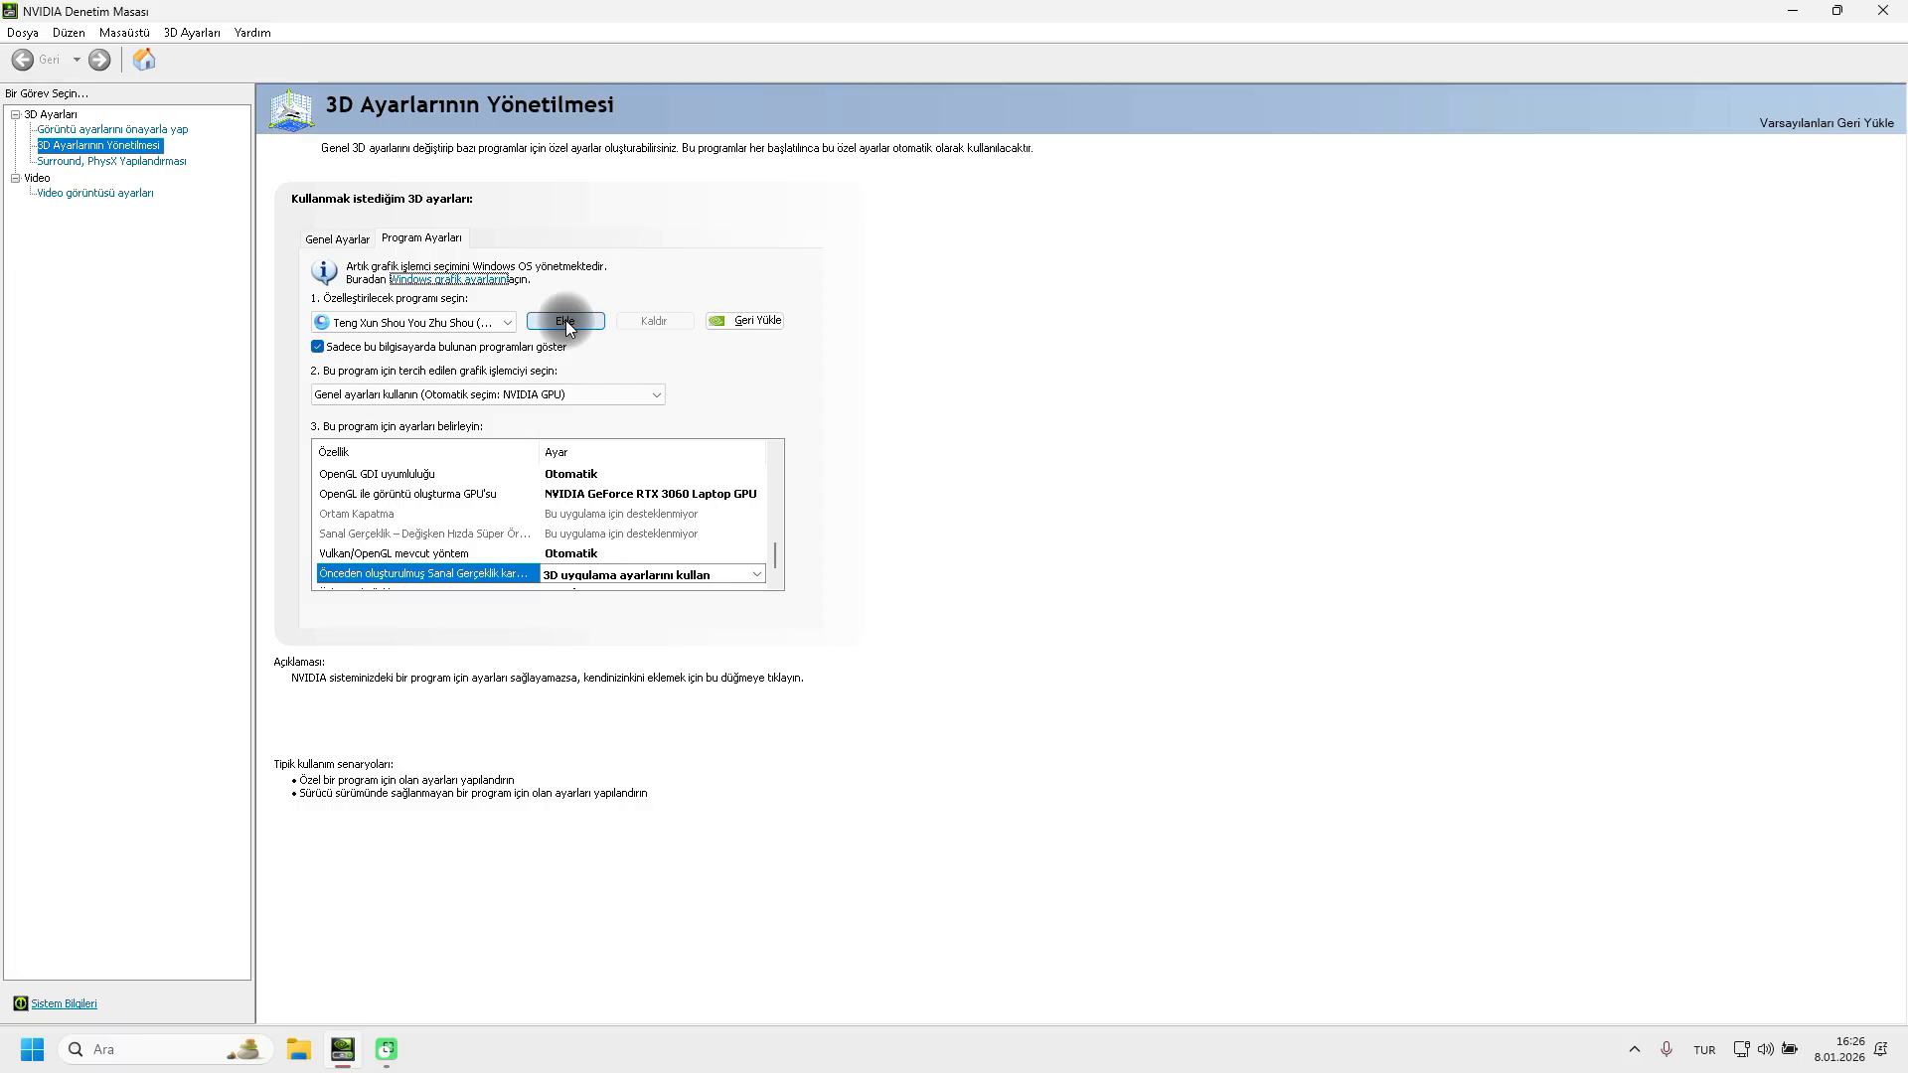
# Minimize the NVIDIA control panel and open the file location of the Gameloop desktop shortcut
pyautogui.click(1791, 12)
pyautogui.rightClick(912, 348)
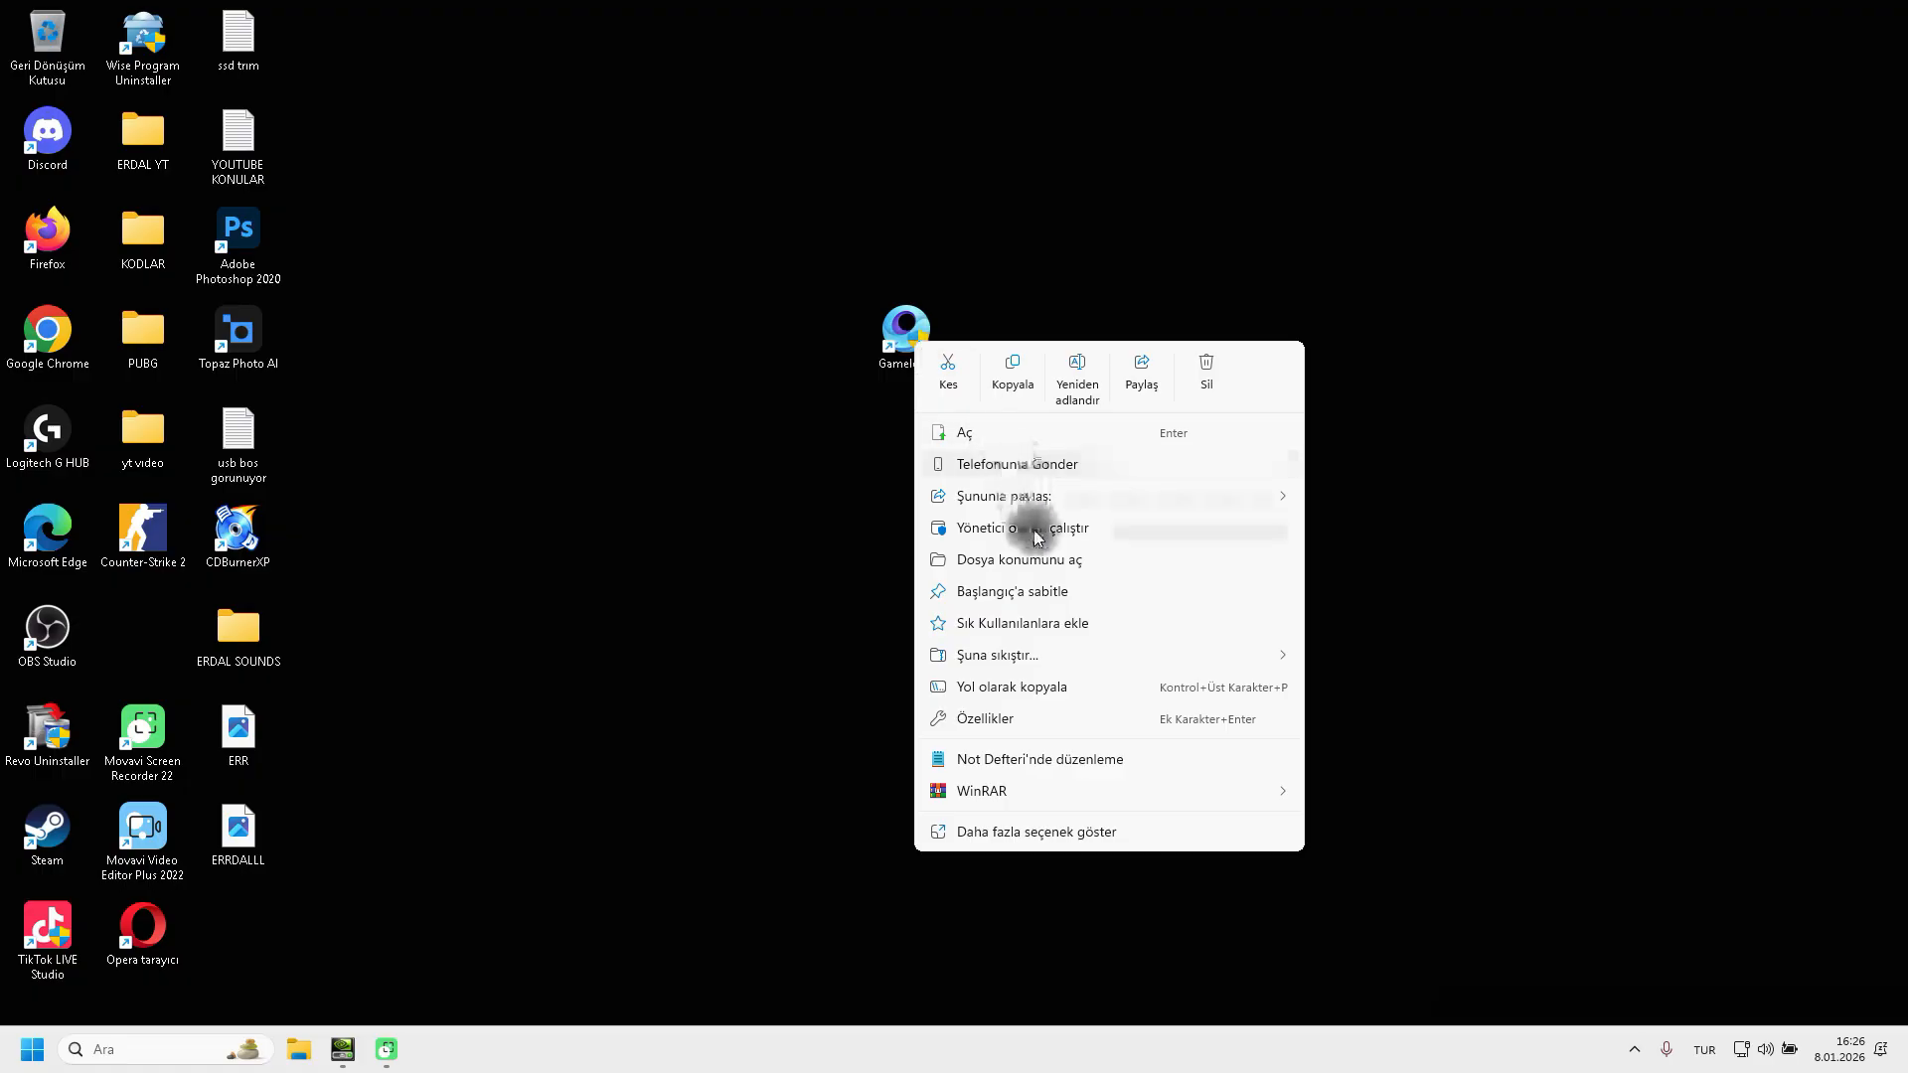
pyautogui.rightClick(901, 318)
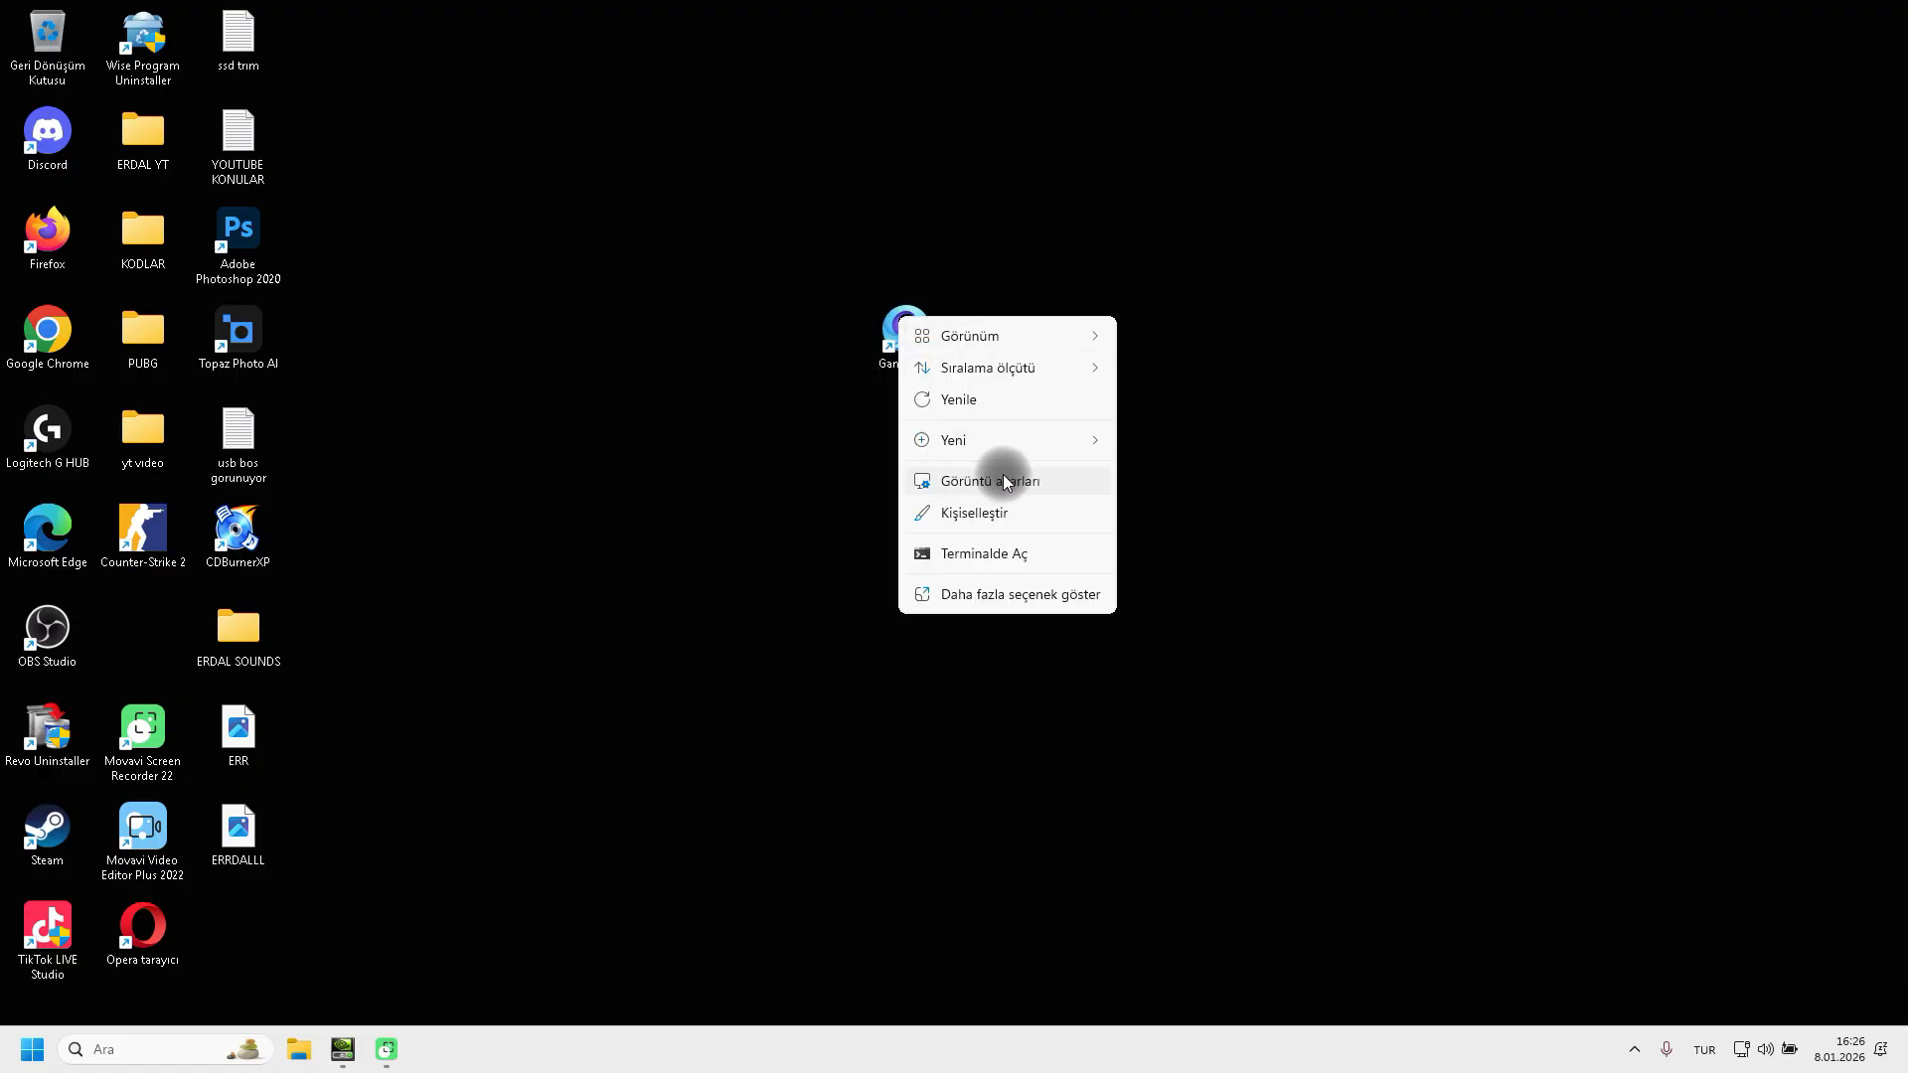
pyautogui.rightClick(884, 326)
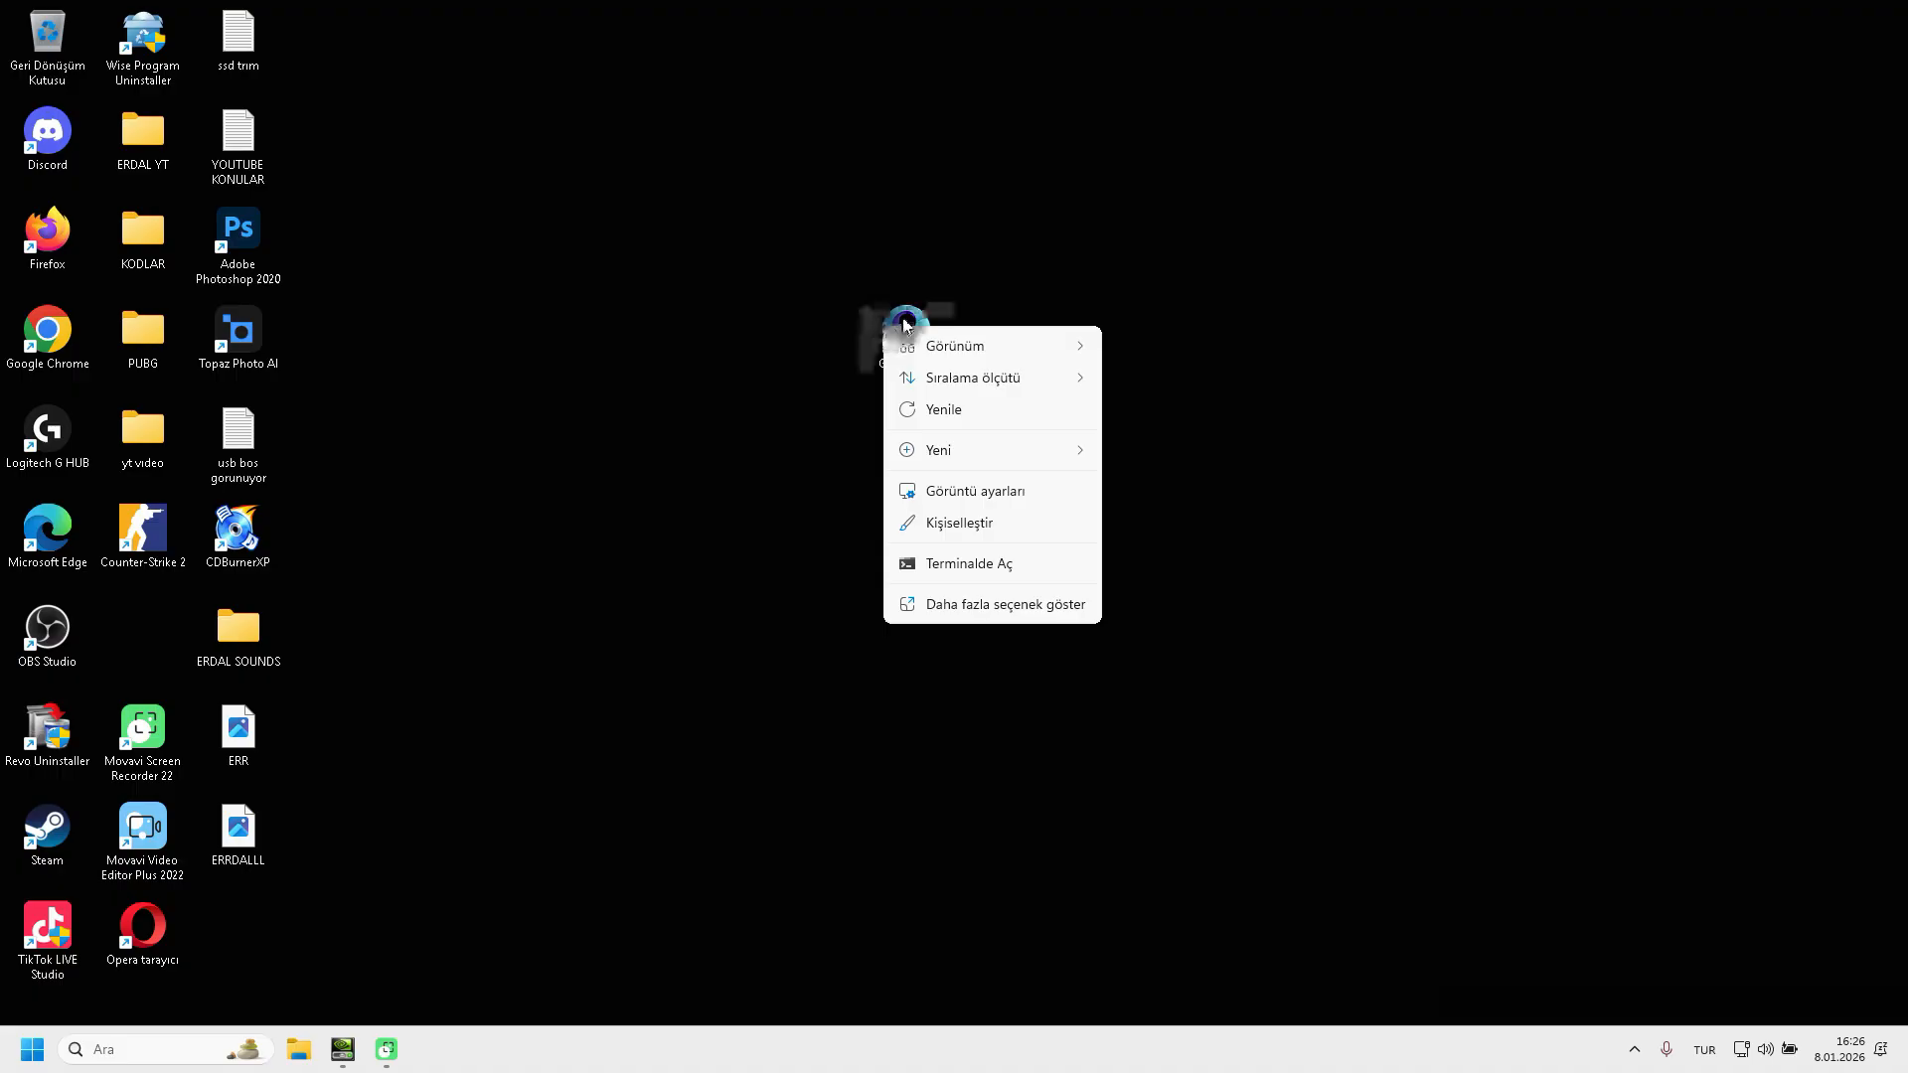
pyautogui.click(903, 320)
pyautogui.rightClick(905, 324)
pyautogui.click(1011, 528)
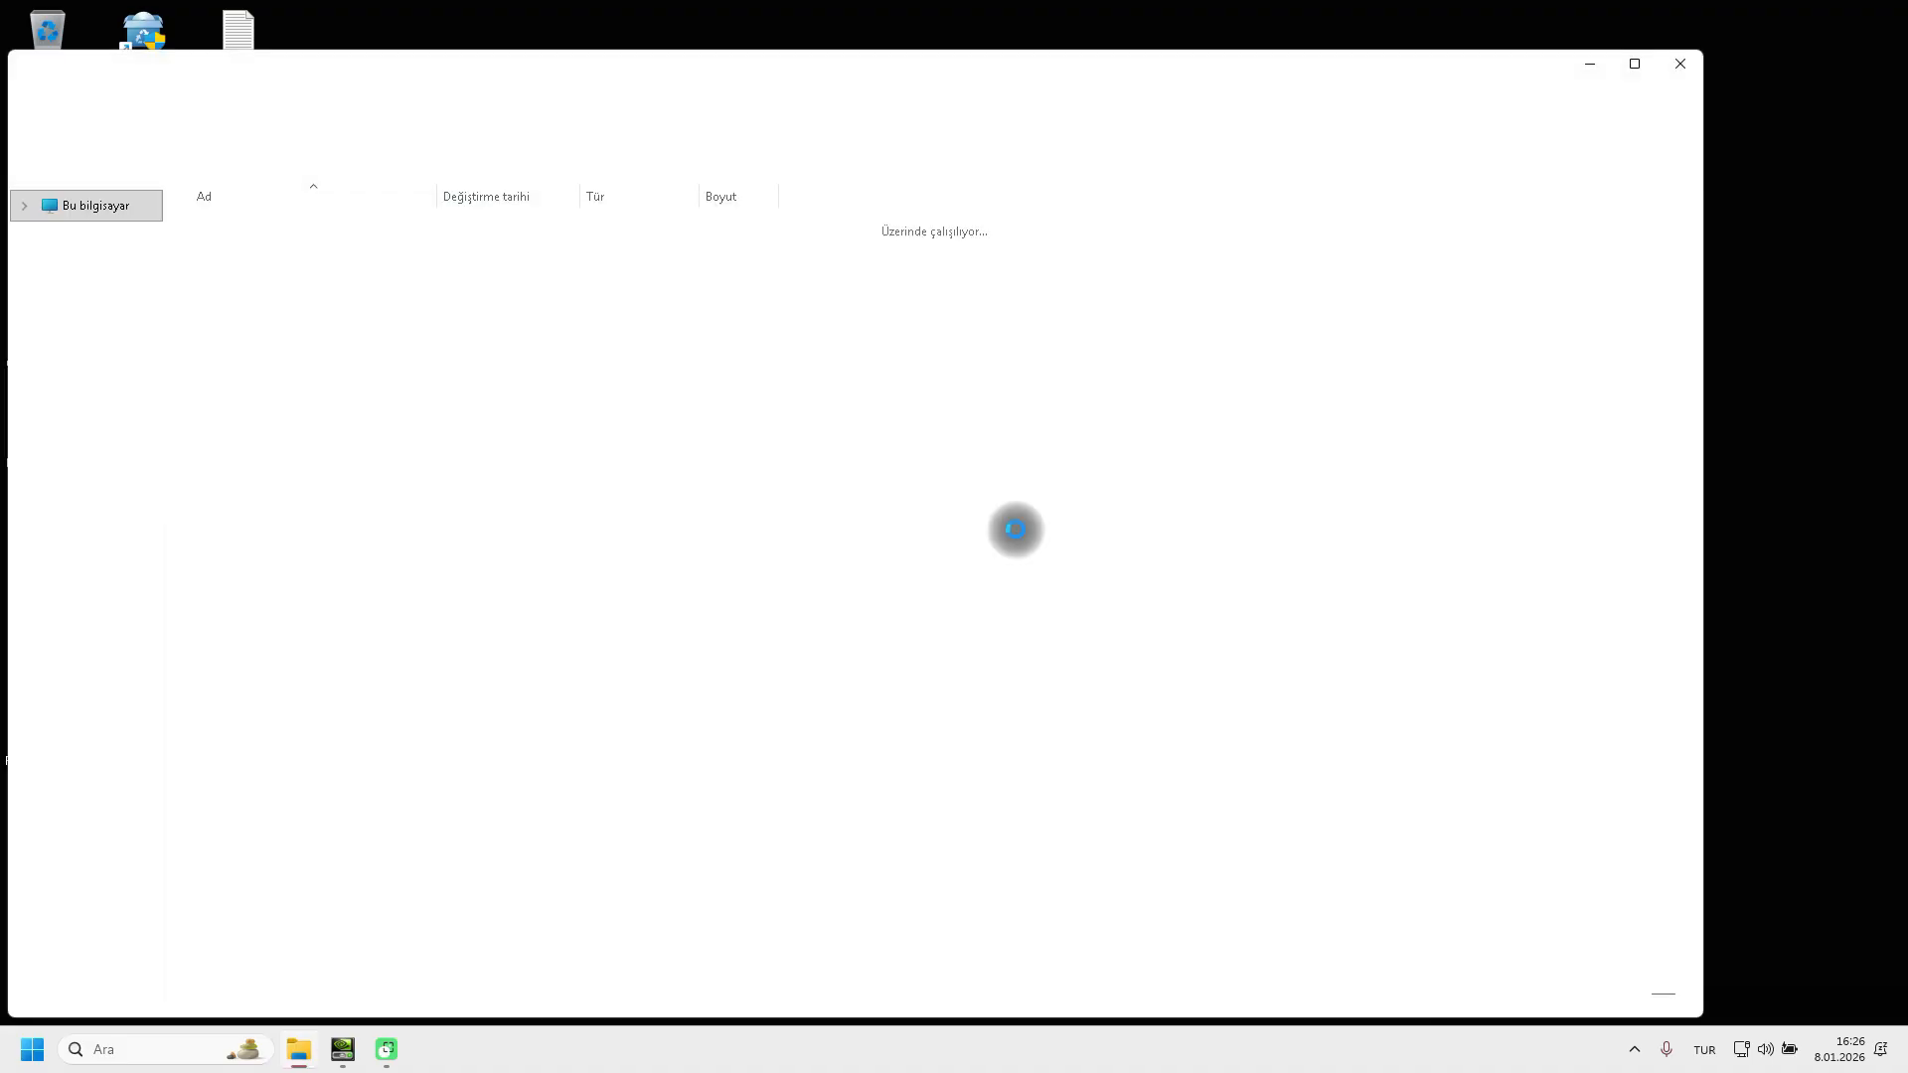
# Copy the full path of the AppMarket folder and close the folder window
pyautogui.scroll(-3, 543, 720)
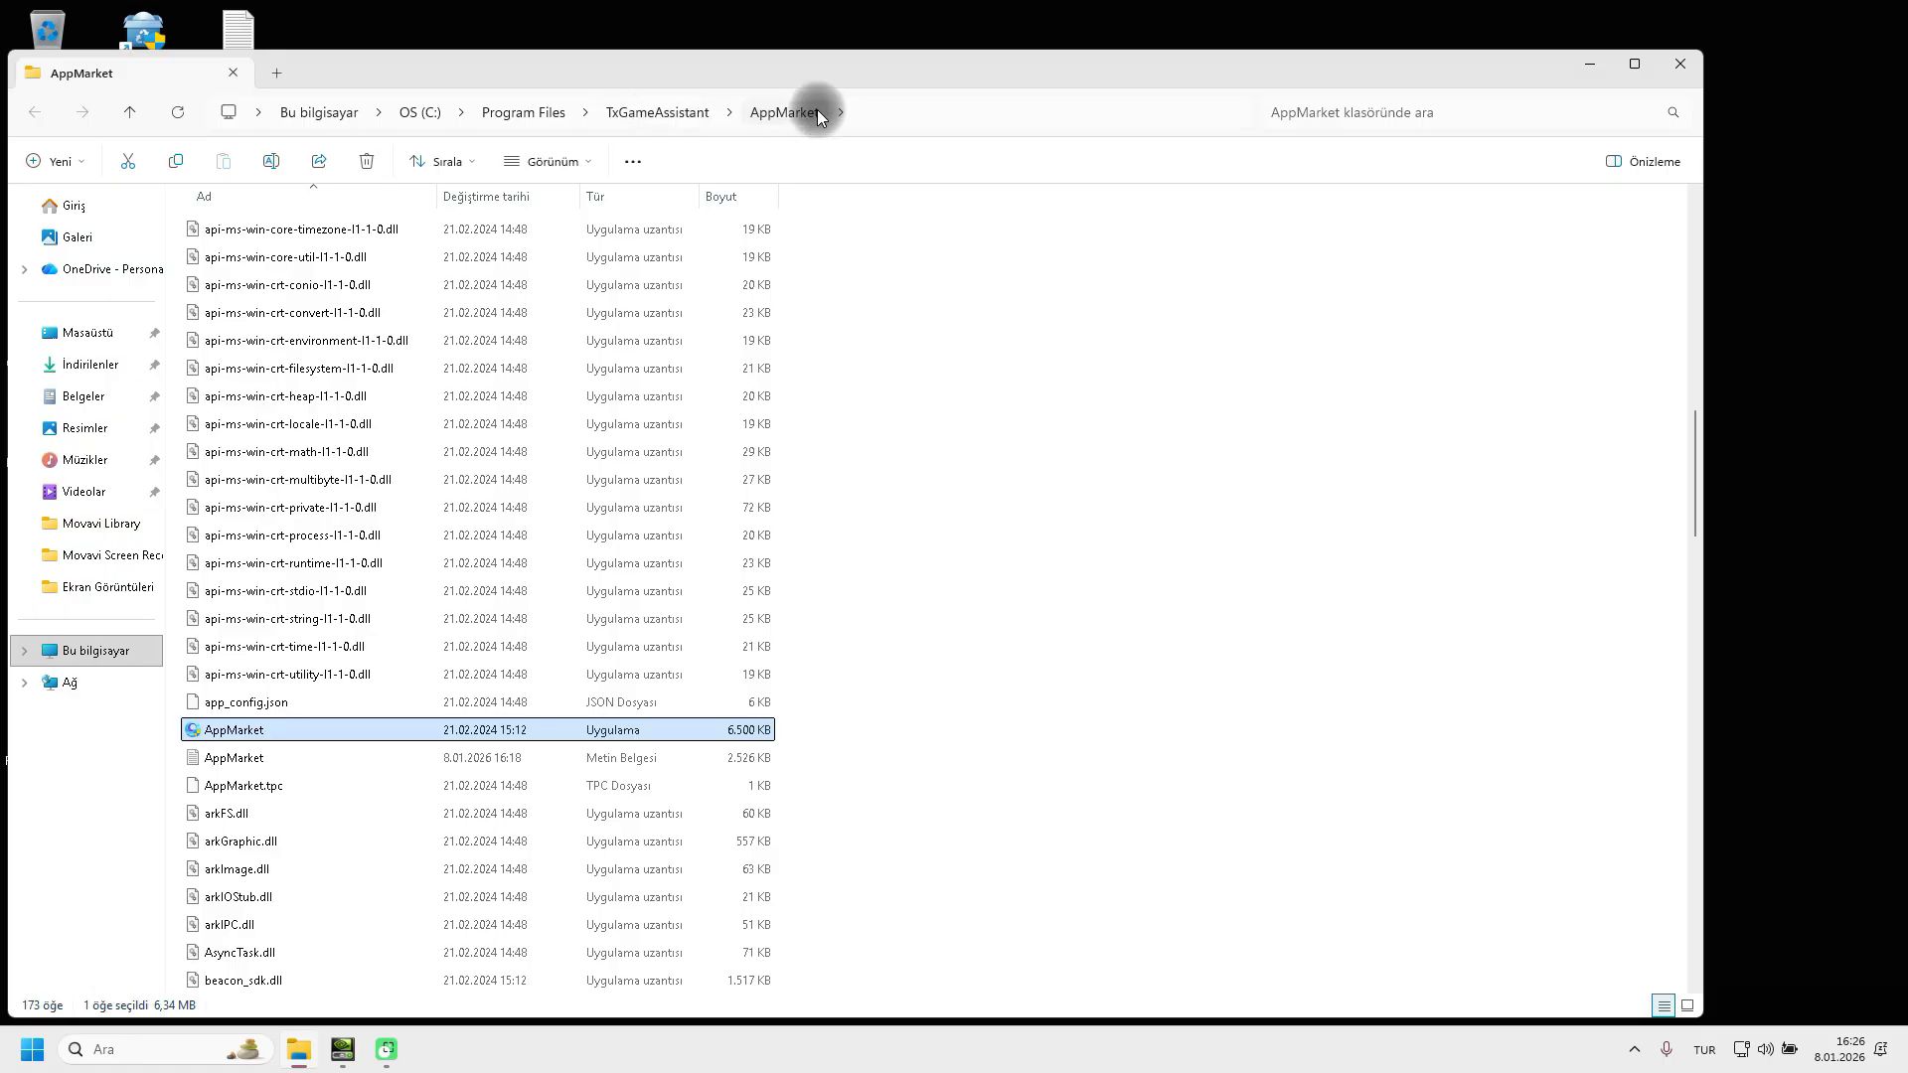
pyautogui.click(860, 111)
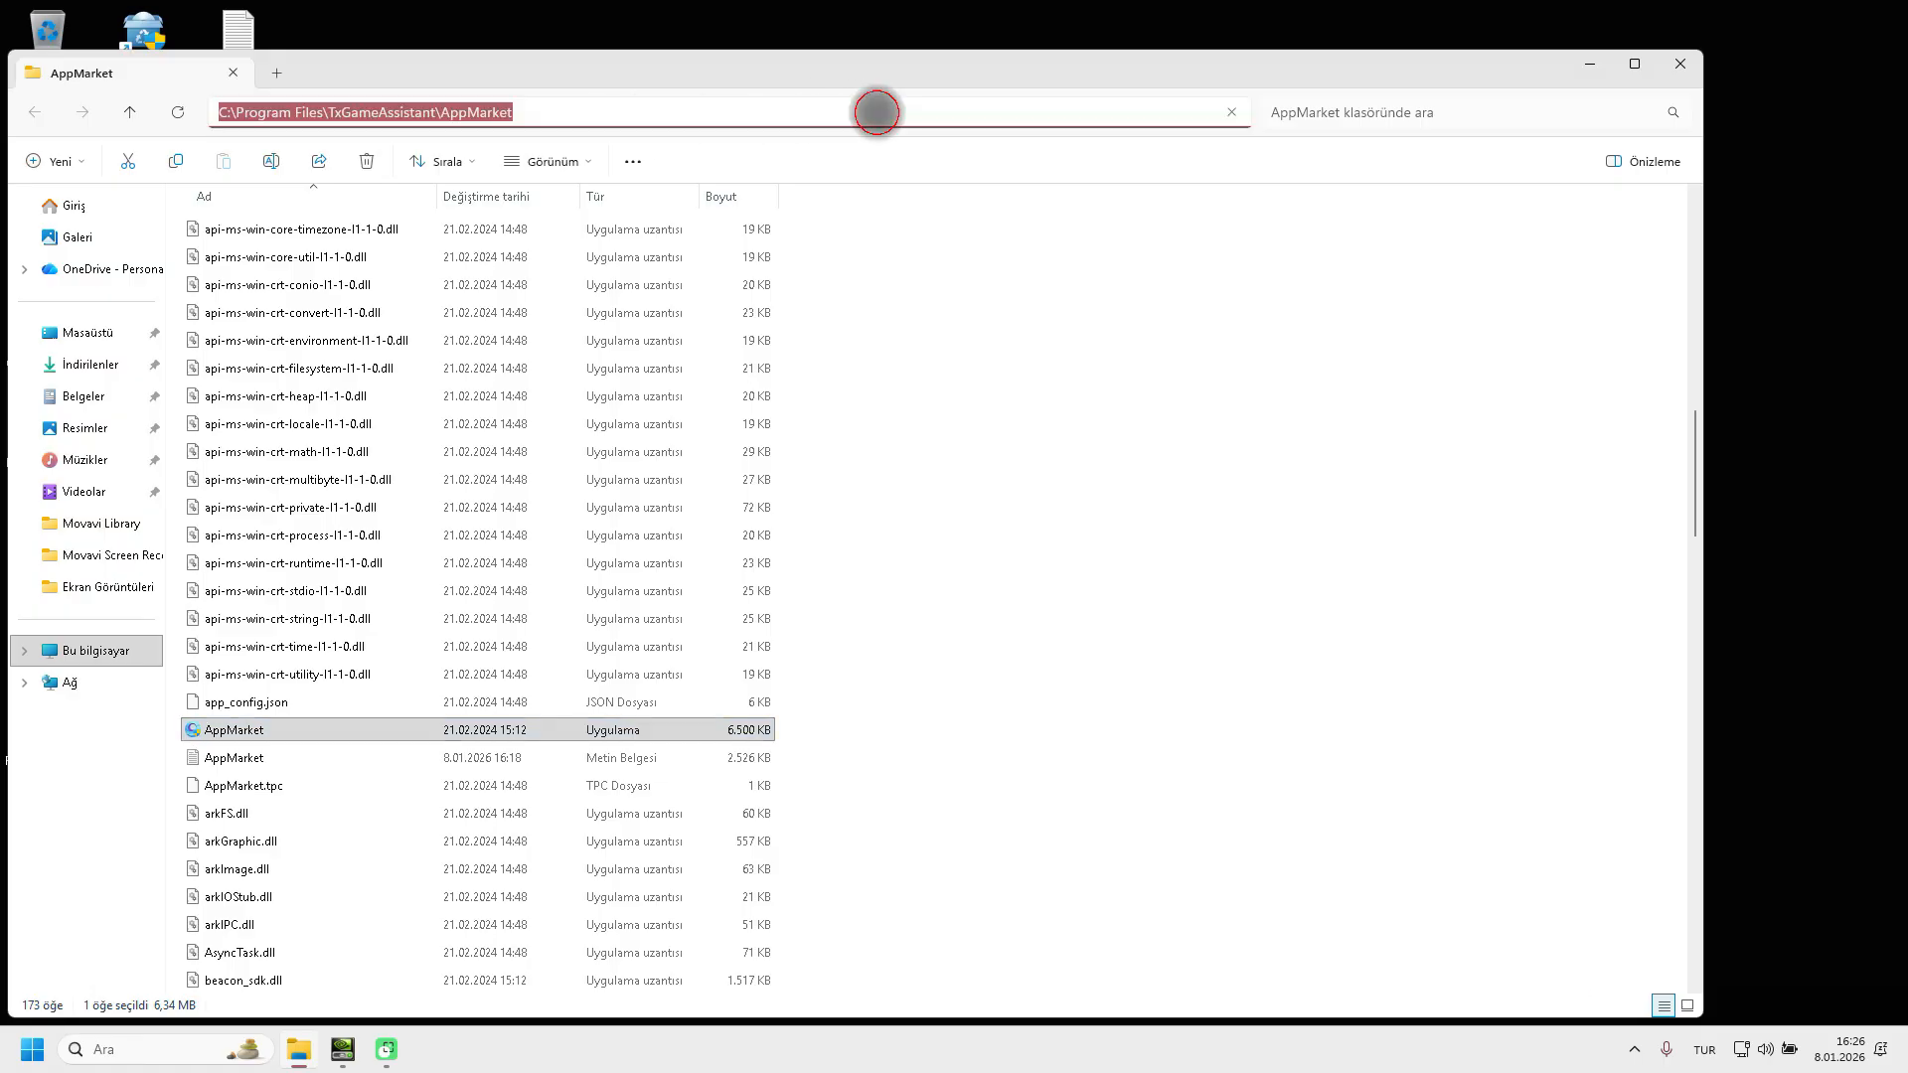
pyautogui.rightClick(479, 107)
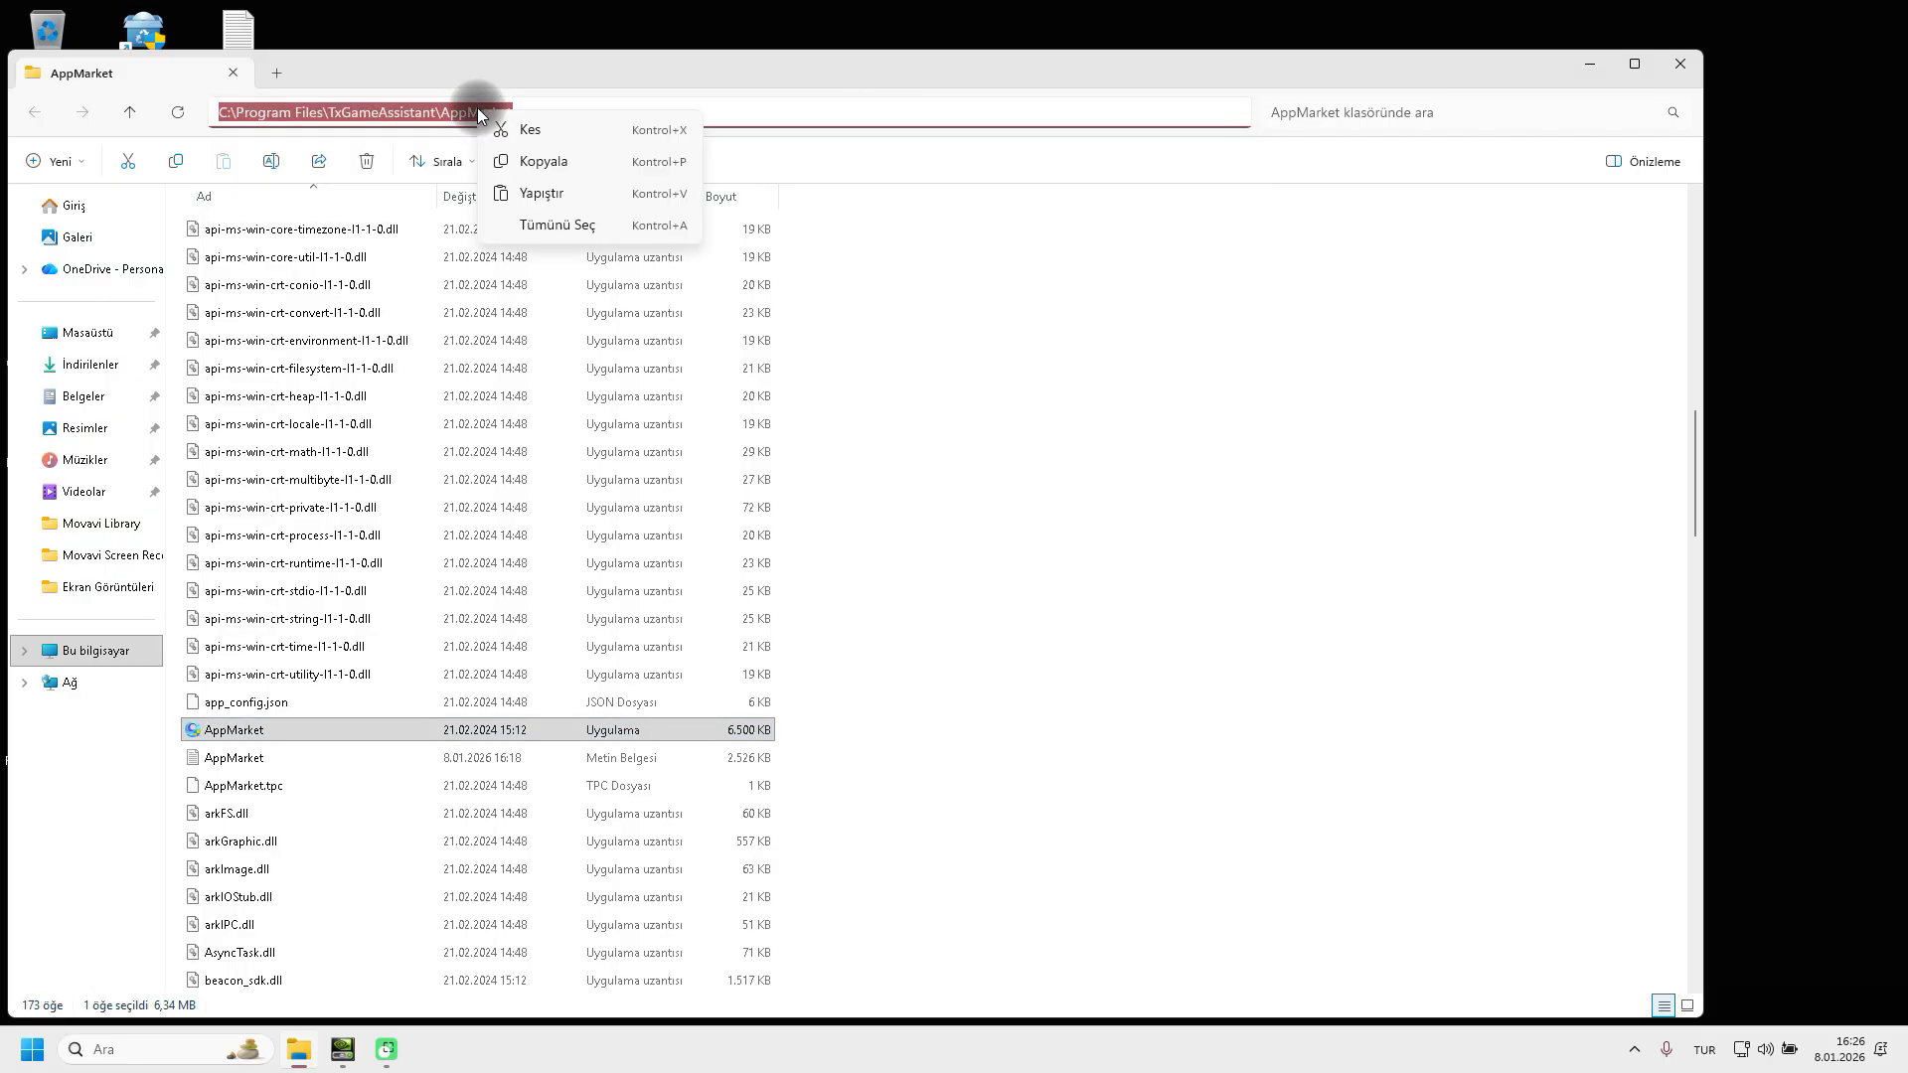
pyautogui.click(543, 159)
pyautogui.click(1680, 63)
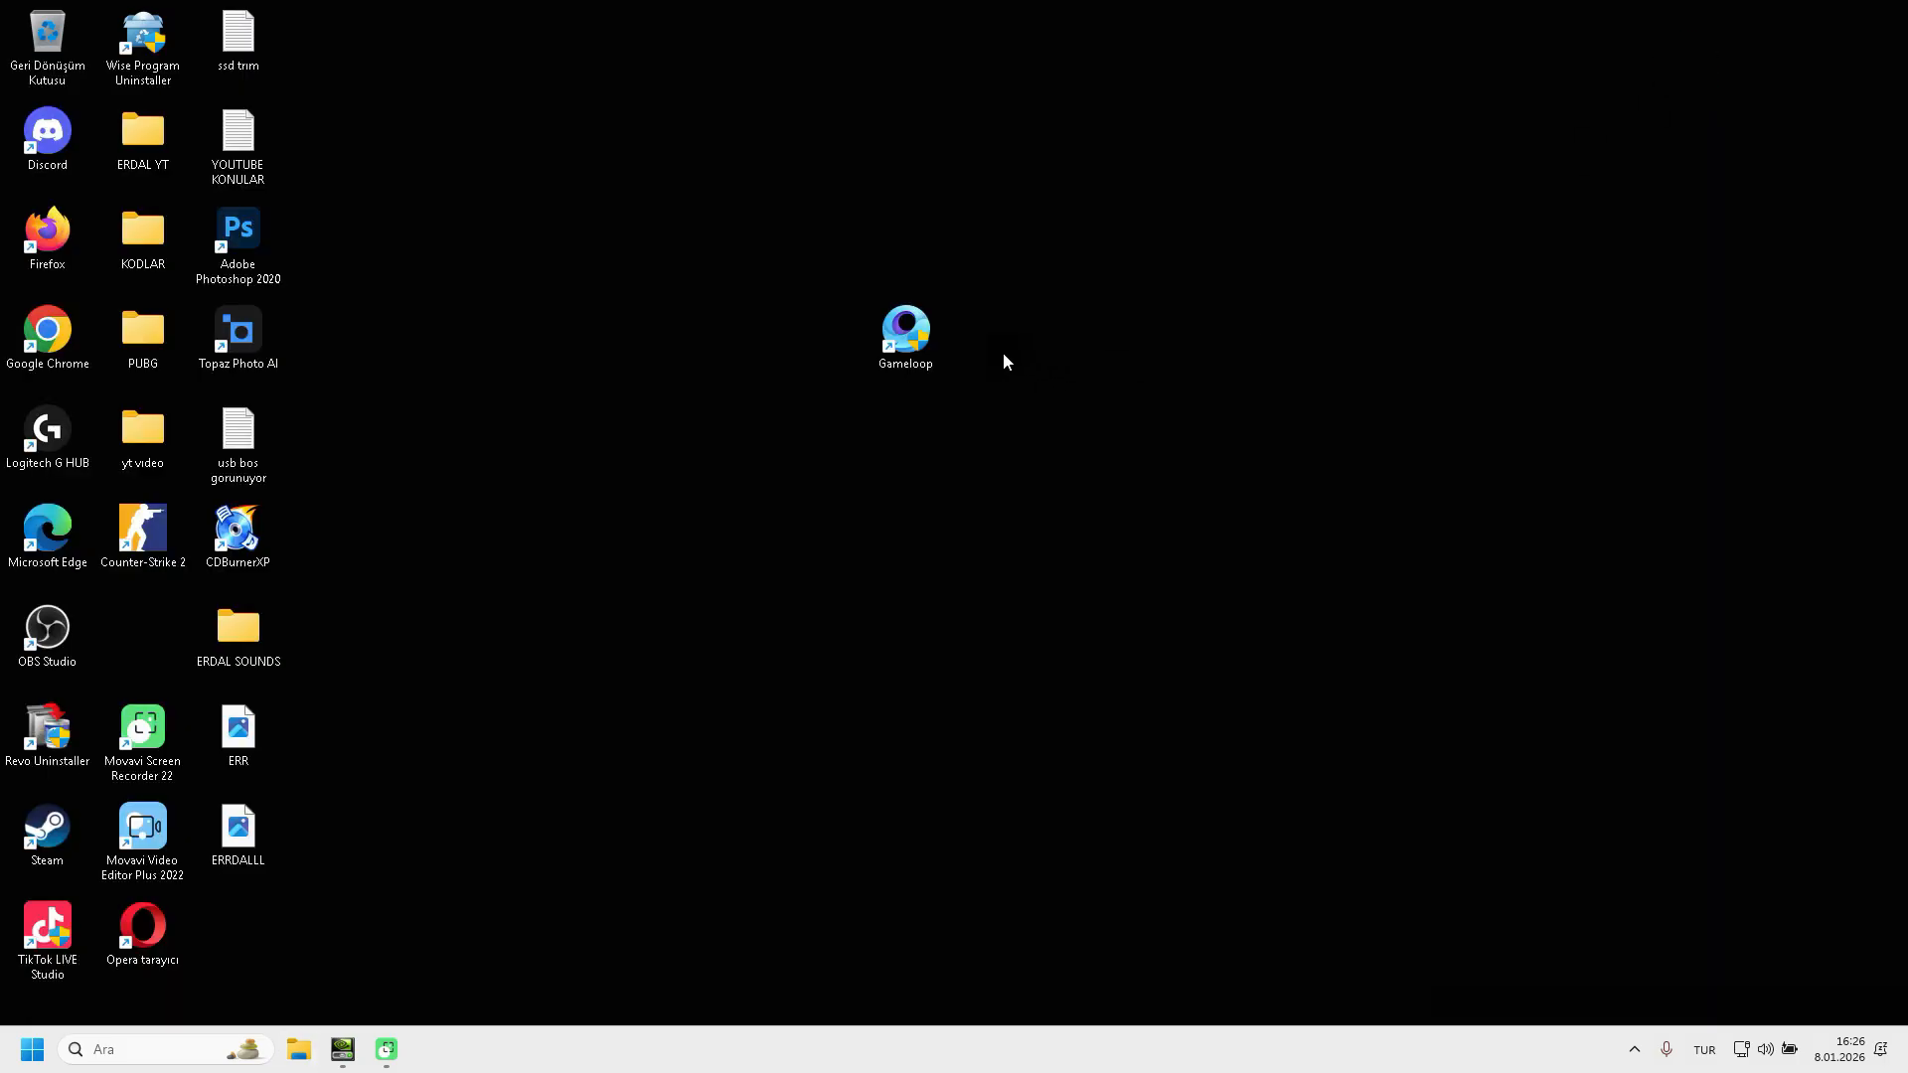
# Switch back to NVIDIA Denetim Masası and start adding a program by browsing for its executable file
pyautogui.click(347, 1053)
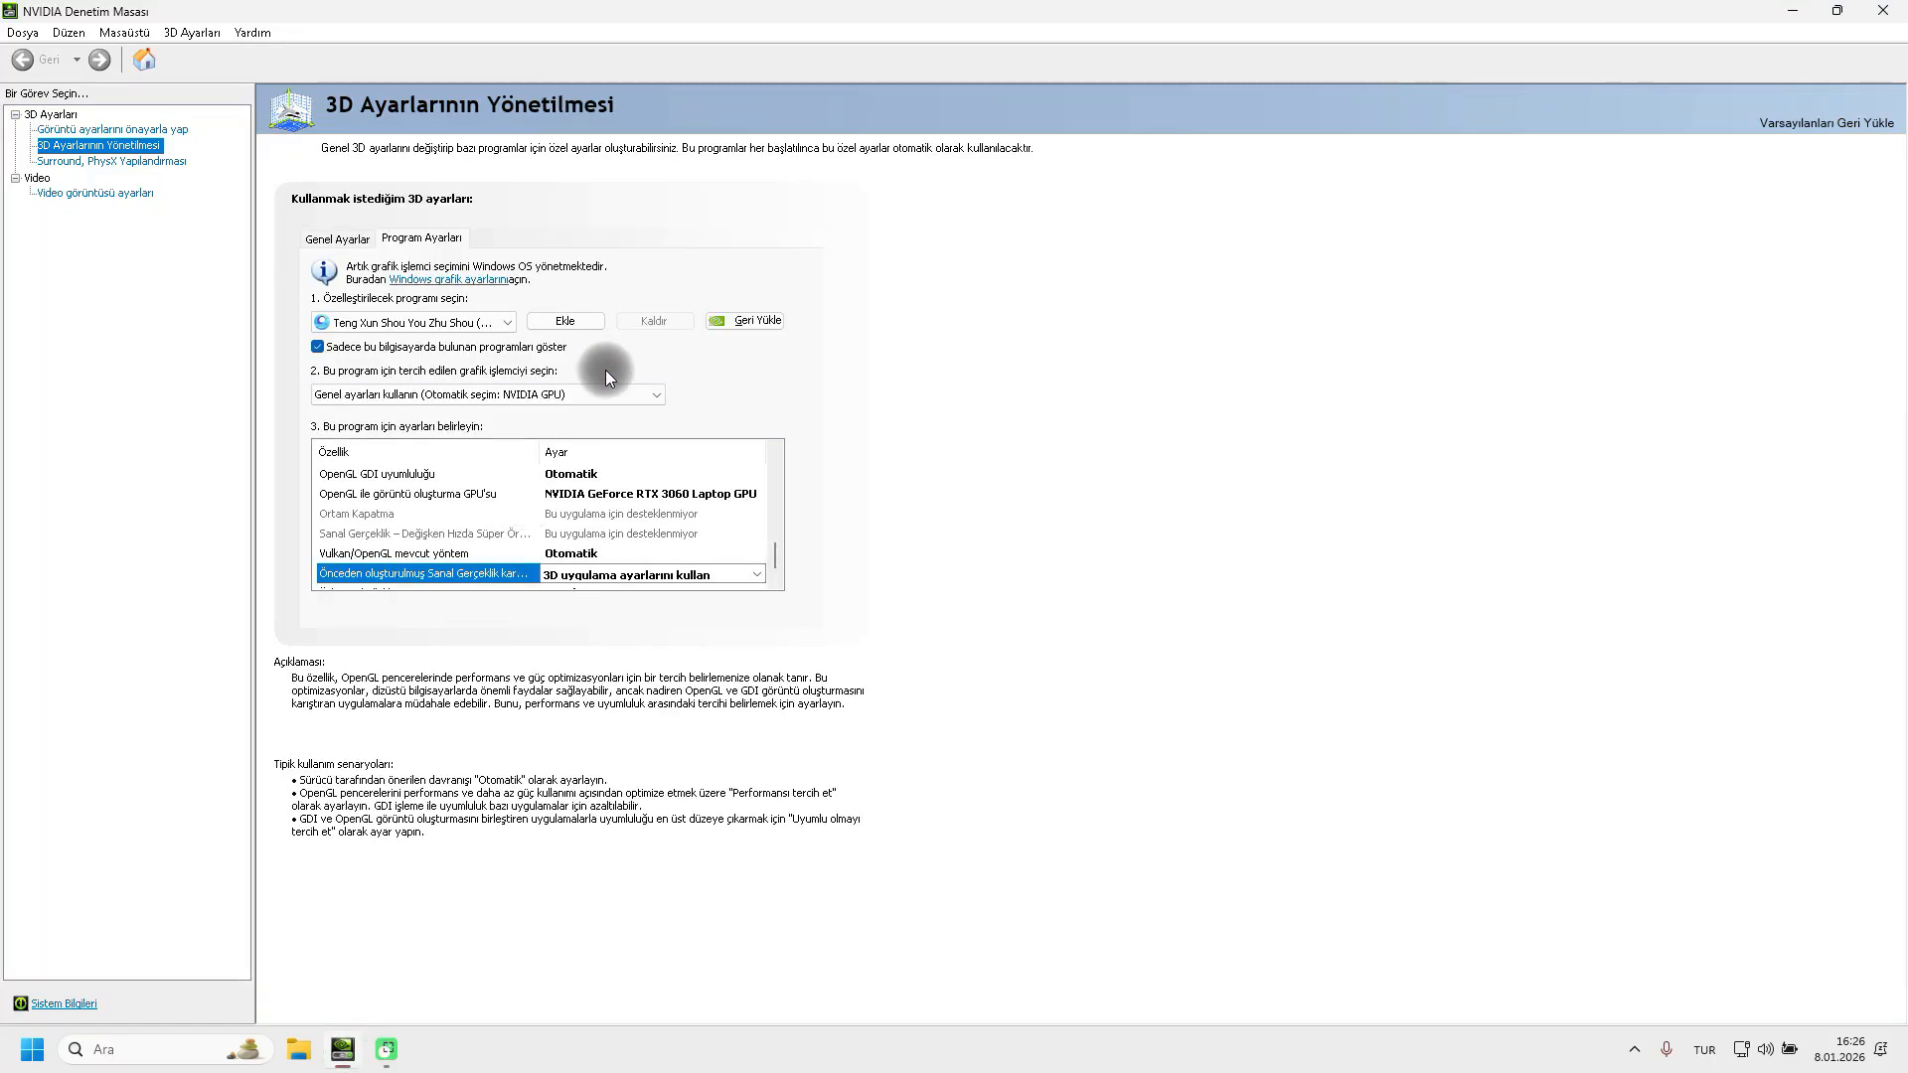
pyautogui.click(564, 321)
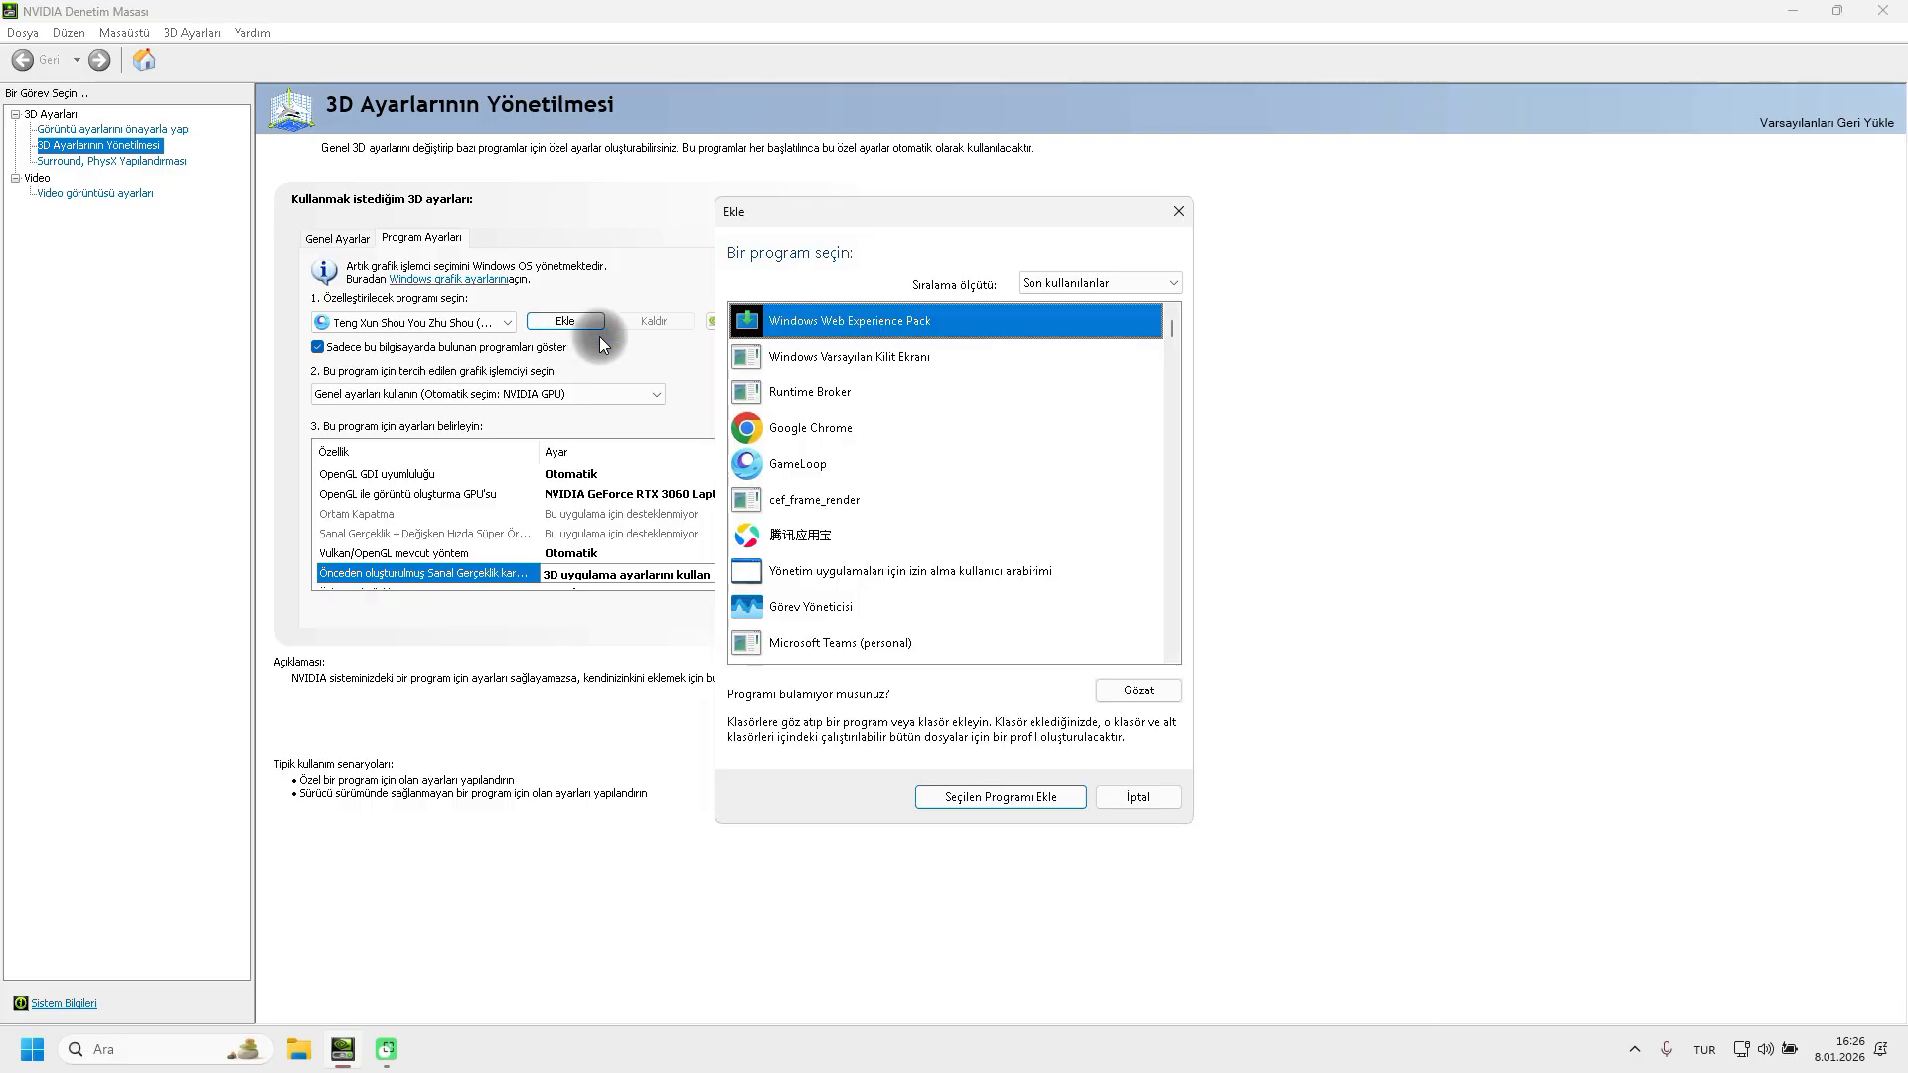
pyautogui.click(1120, 689)
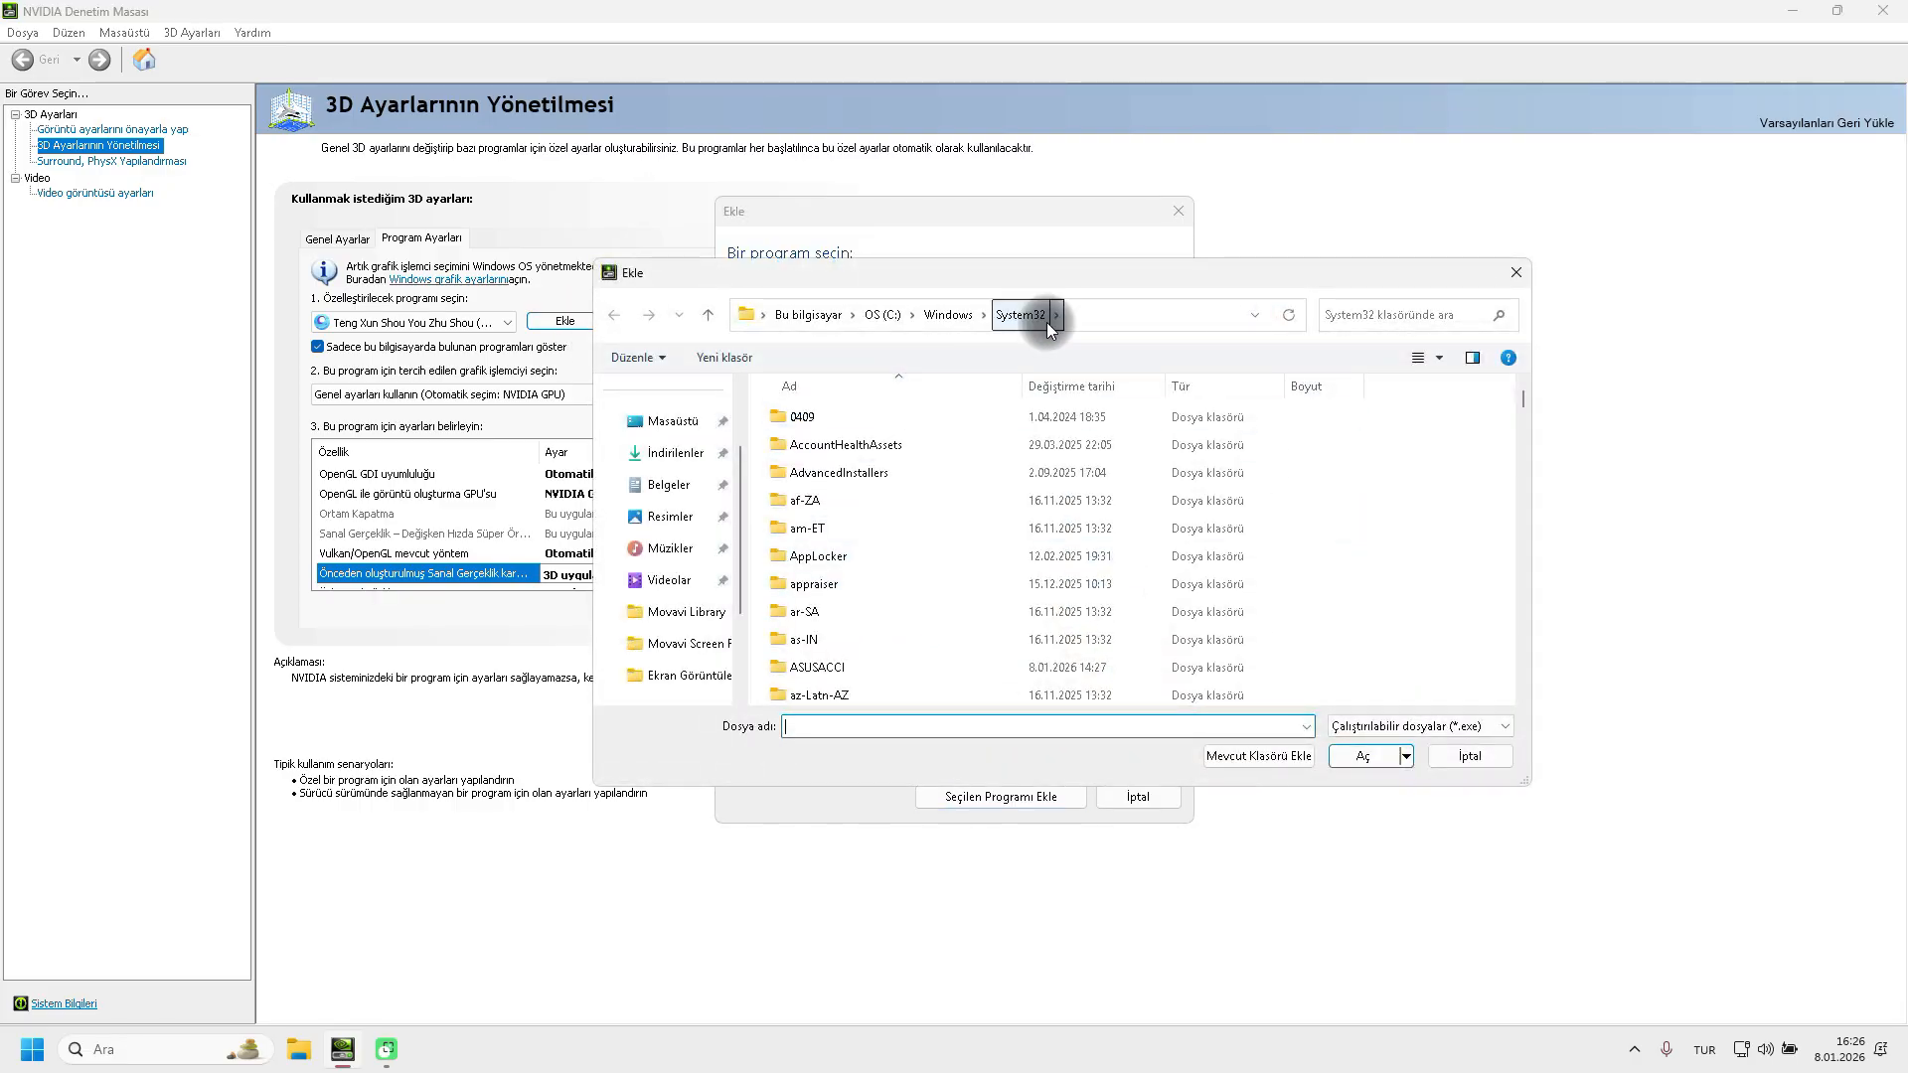
# Try to open the copied AppMarket folder path in the file selection dialog
pyautogui.click(1101, 314)
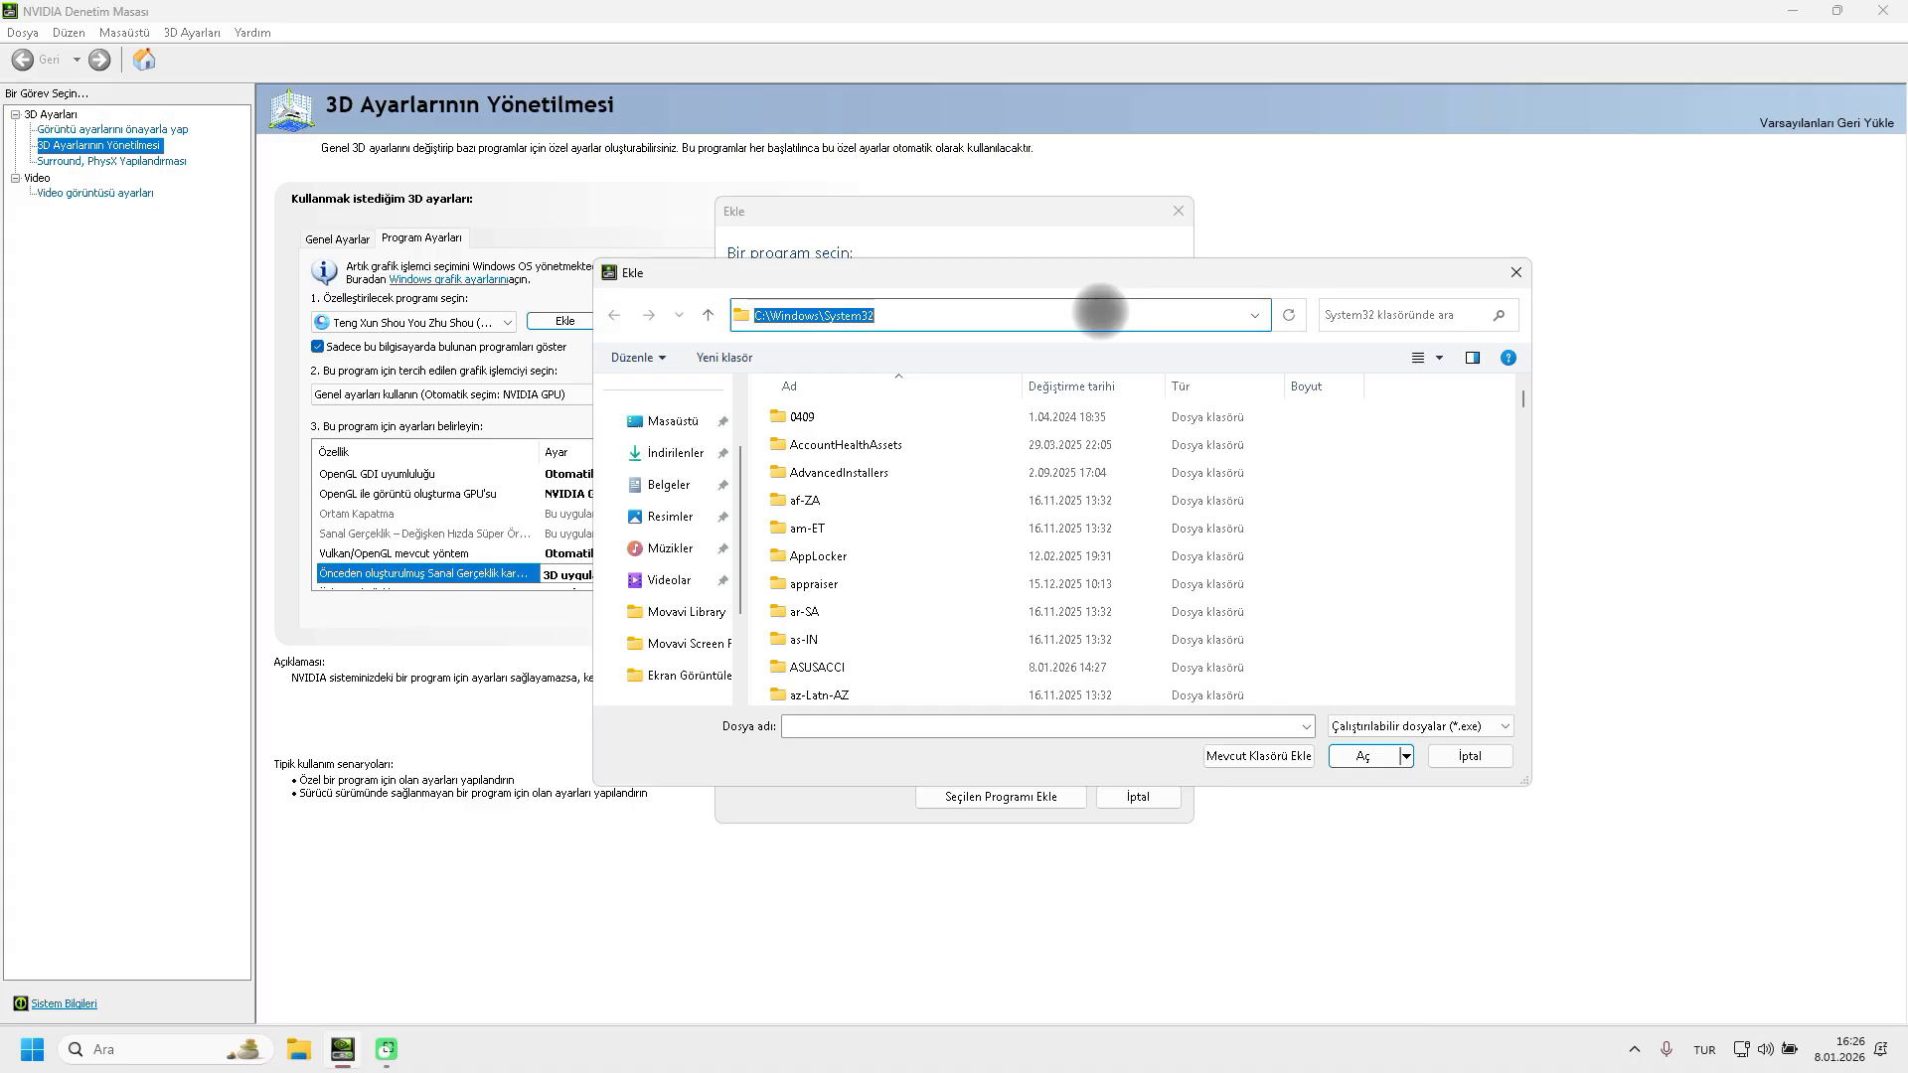
pyautogui.hotkey('ctrl', 'v')
pyautogui.click(1358, 761)
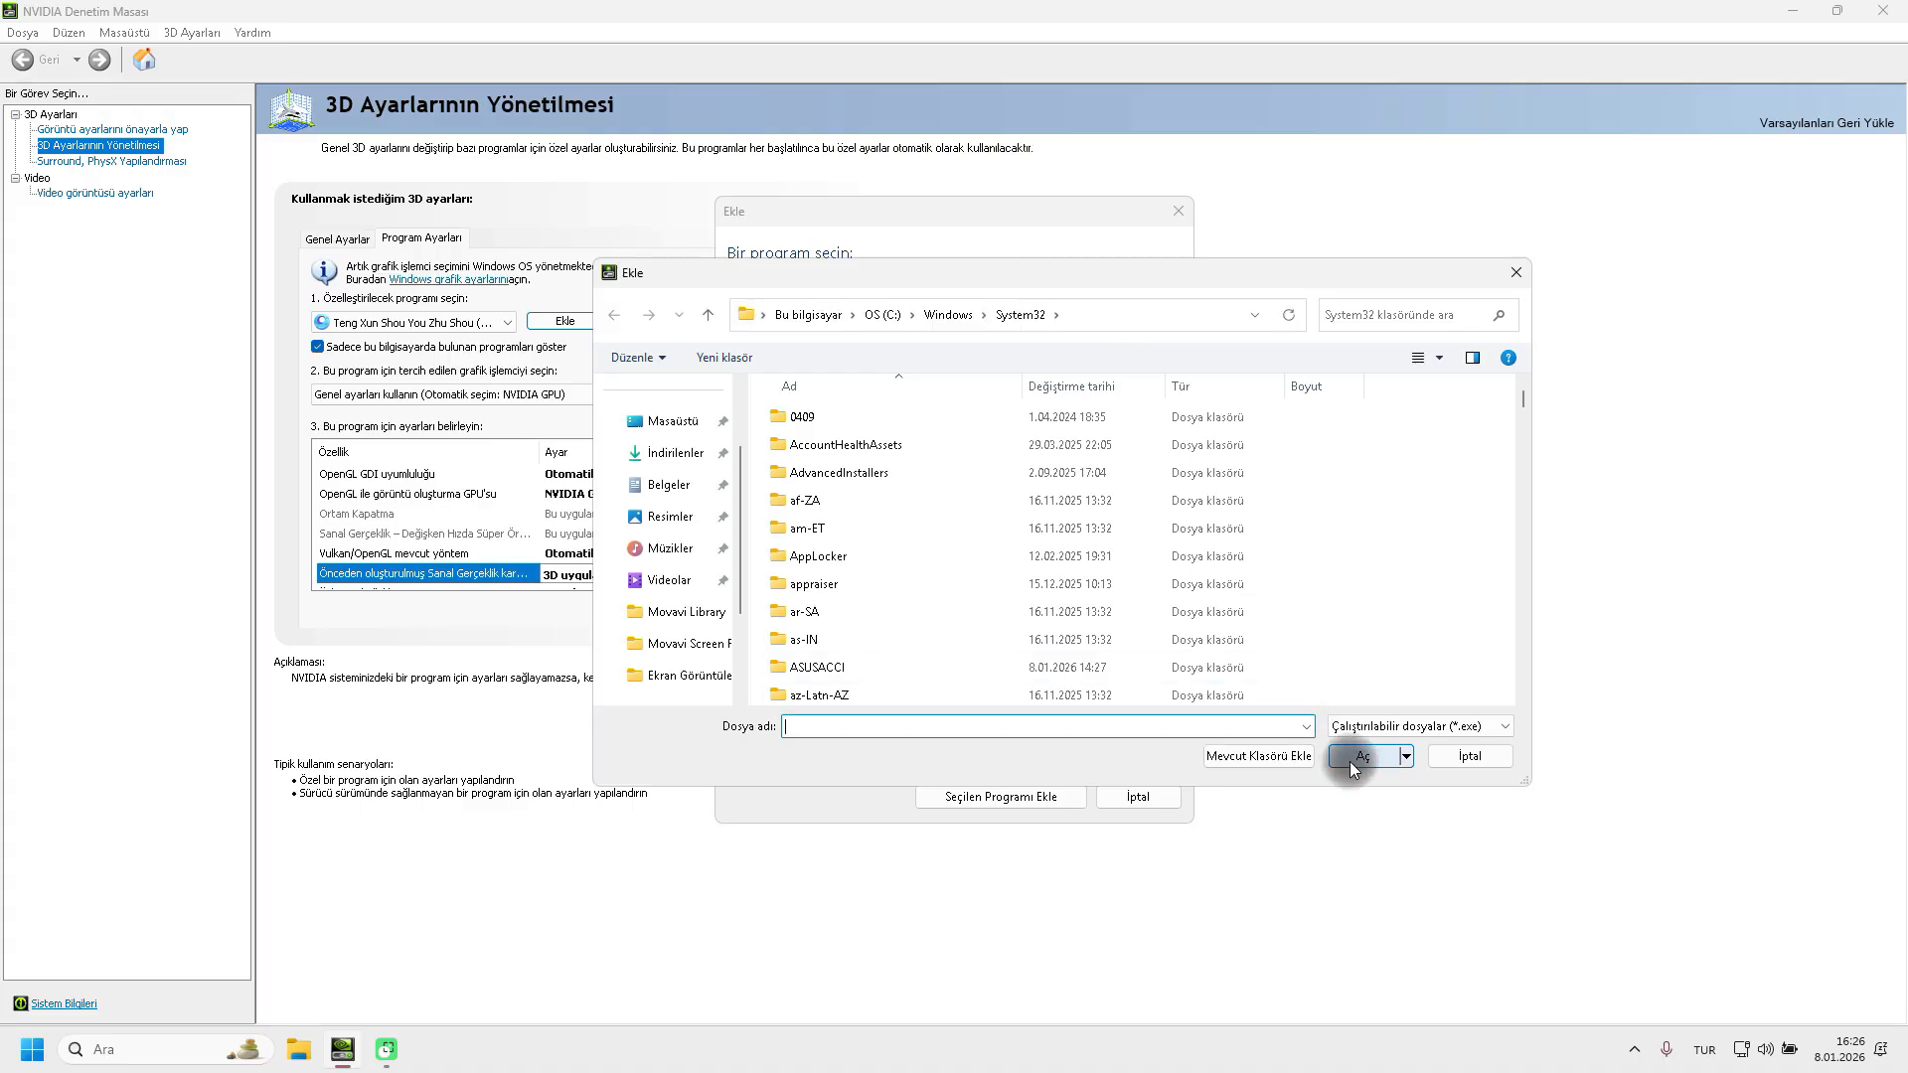
# Go to C:\Program Files\TxGameAssistant\AppMarket and add the AppMarket application to the program settings
pyautogui.click(1093, 316)
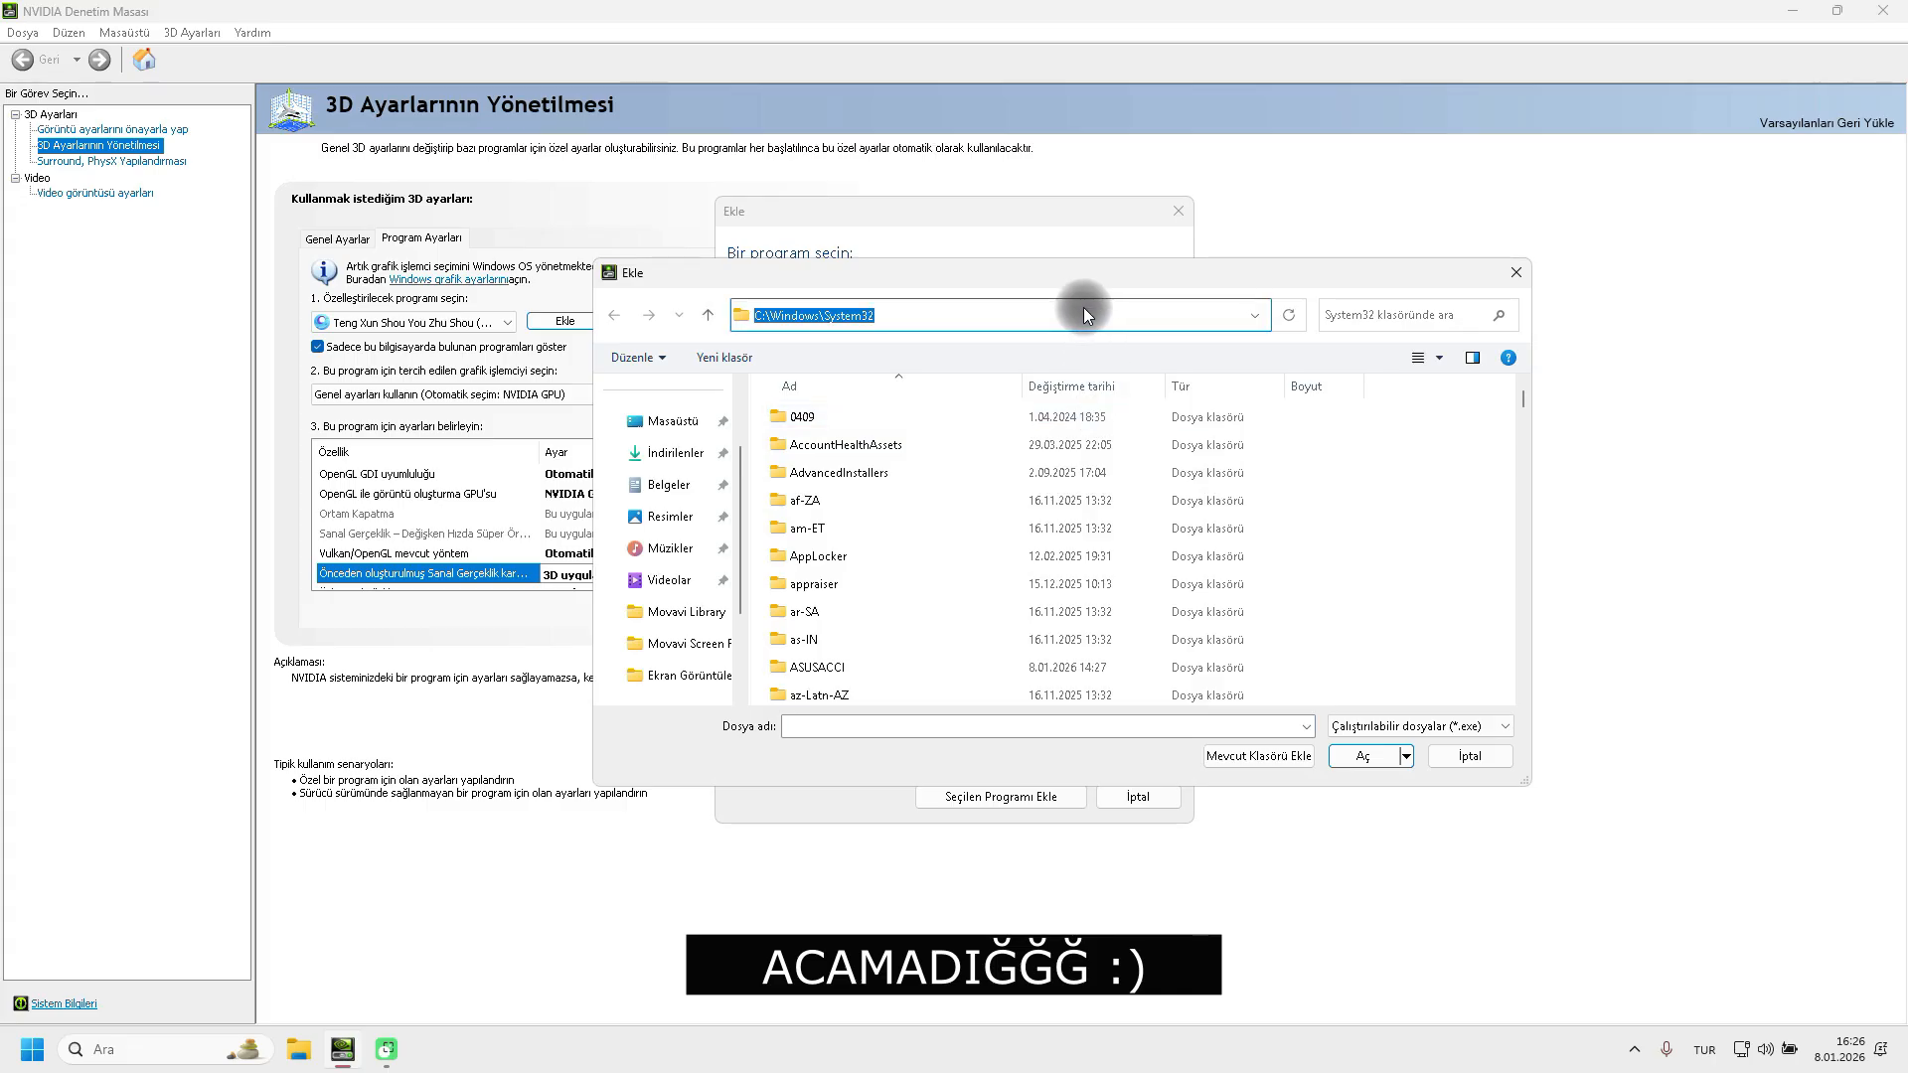
pyautogui.write('C:\\Program Files\\TxGameAssistant\\AppMarket')
pyautogui.press('Return')
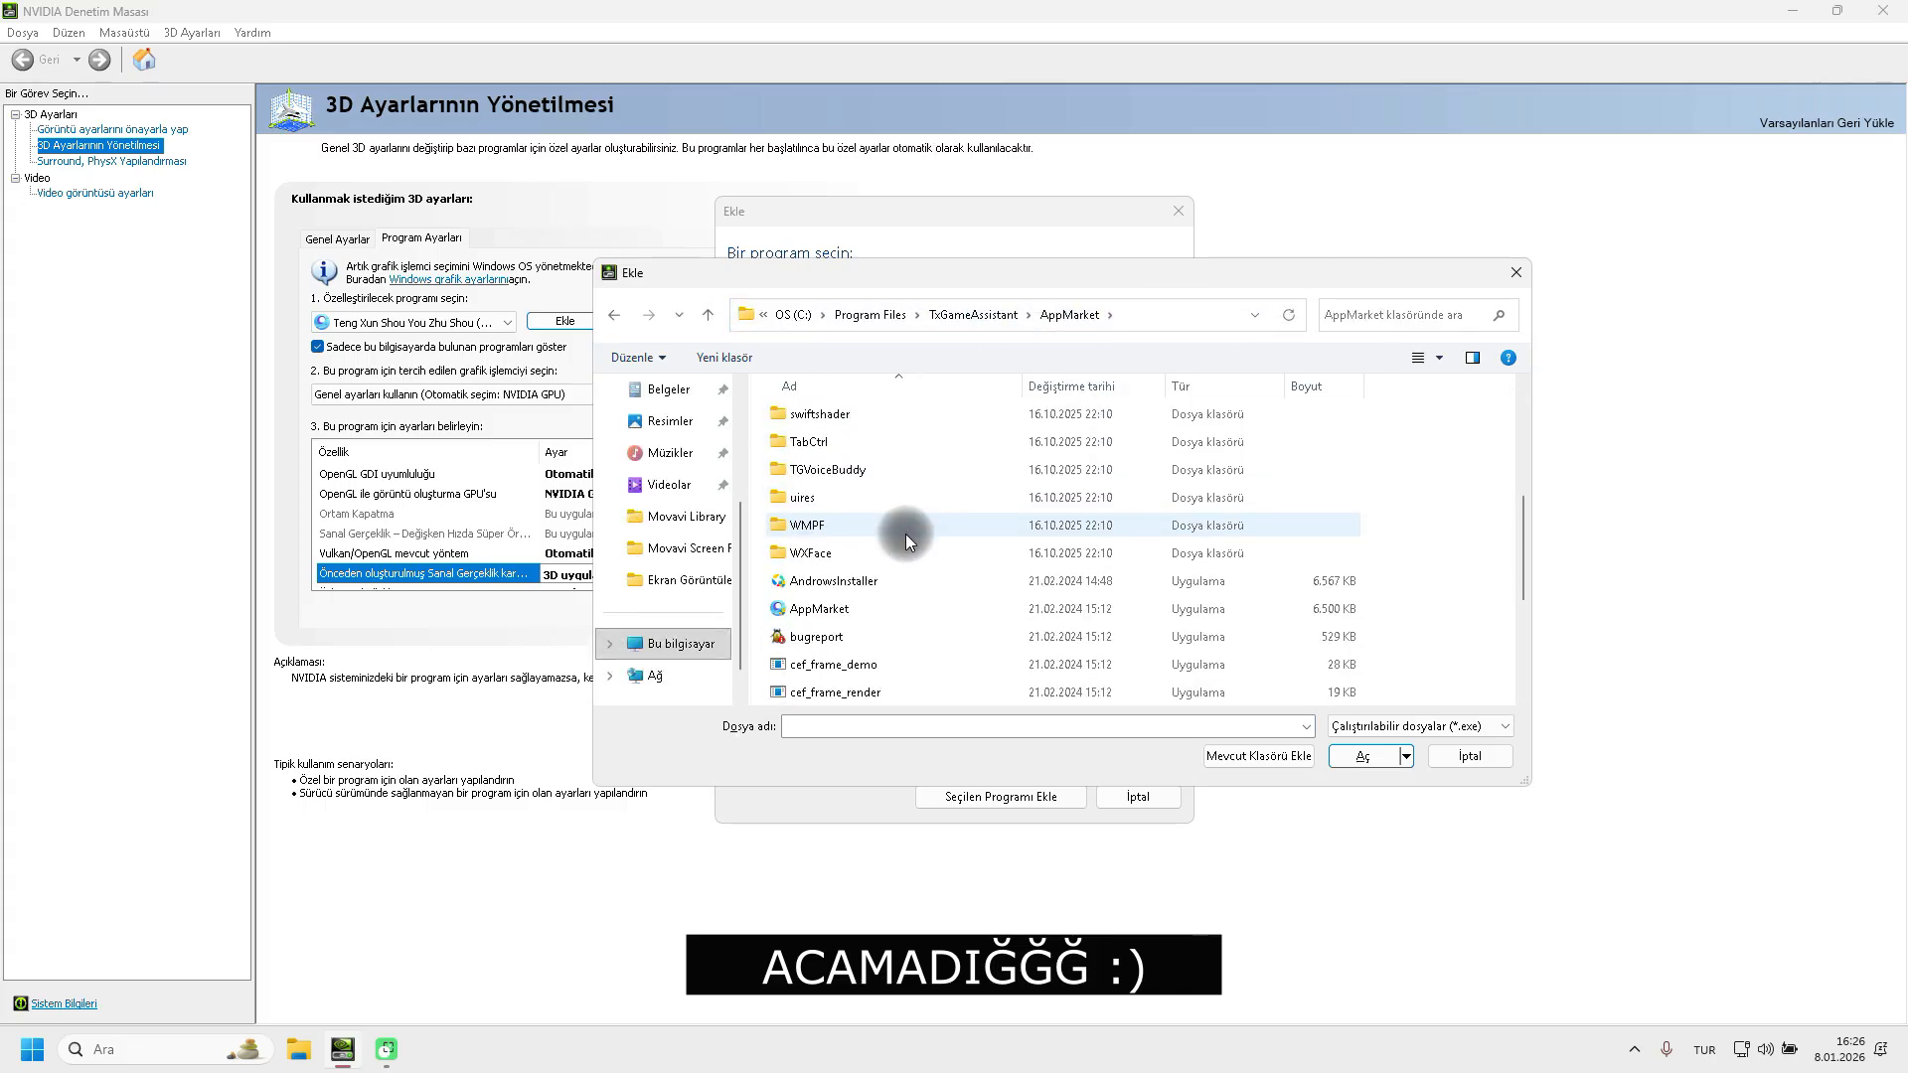
pyautogui.click(849, 612)
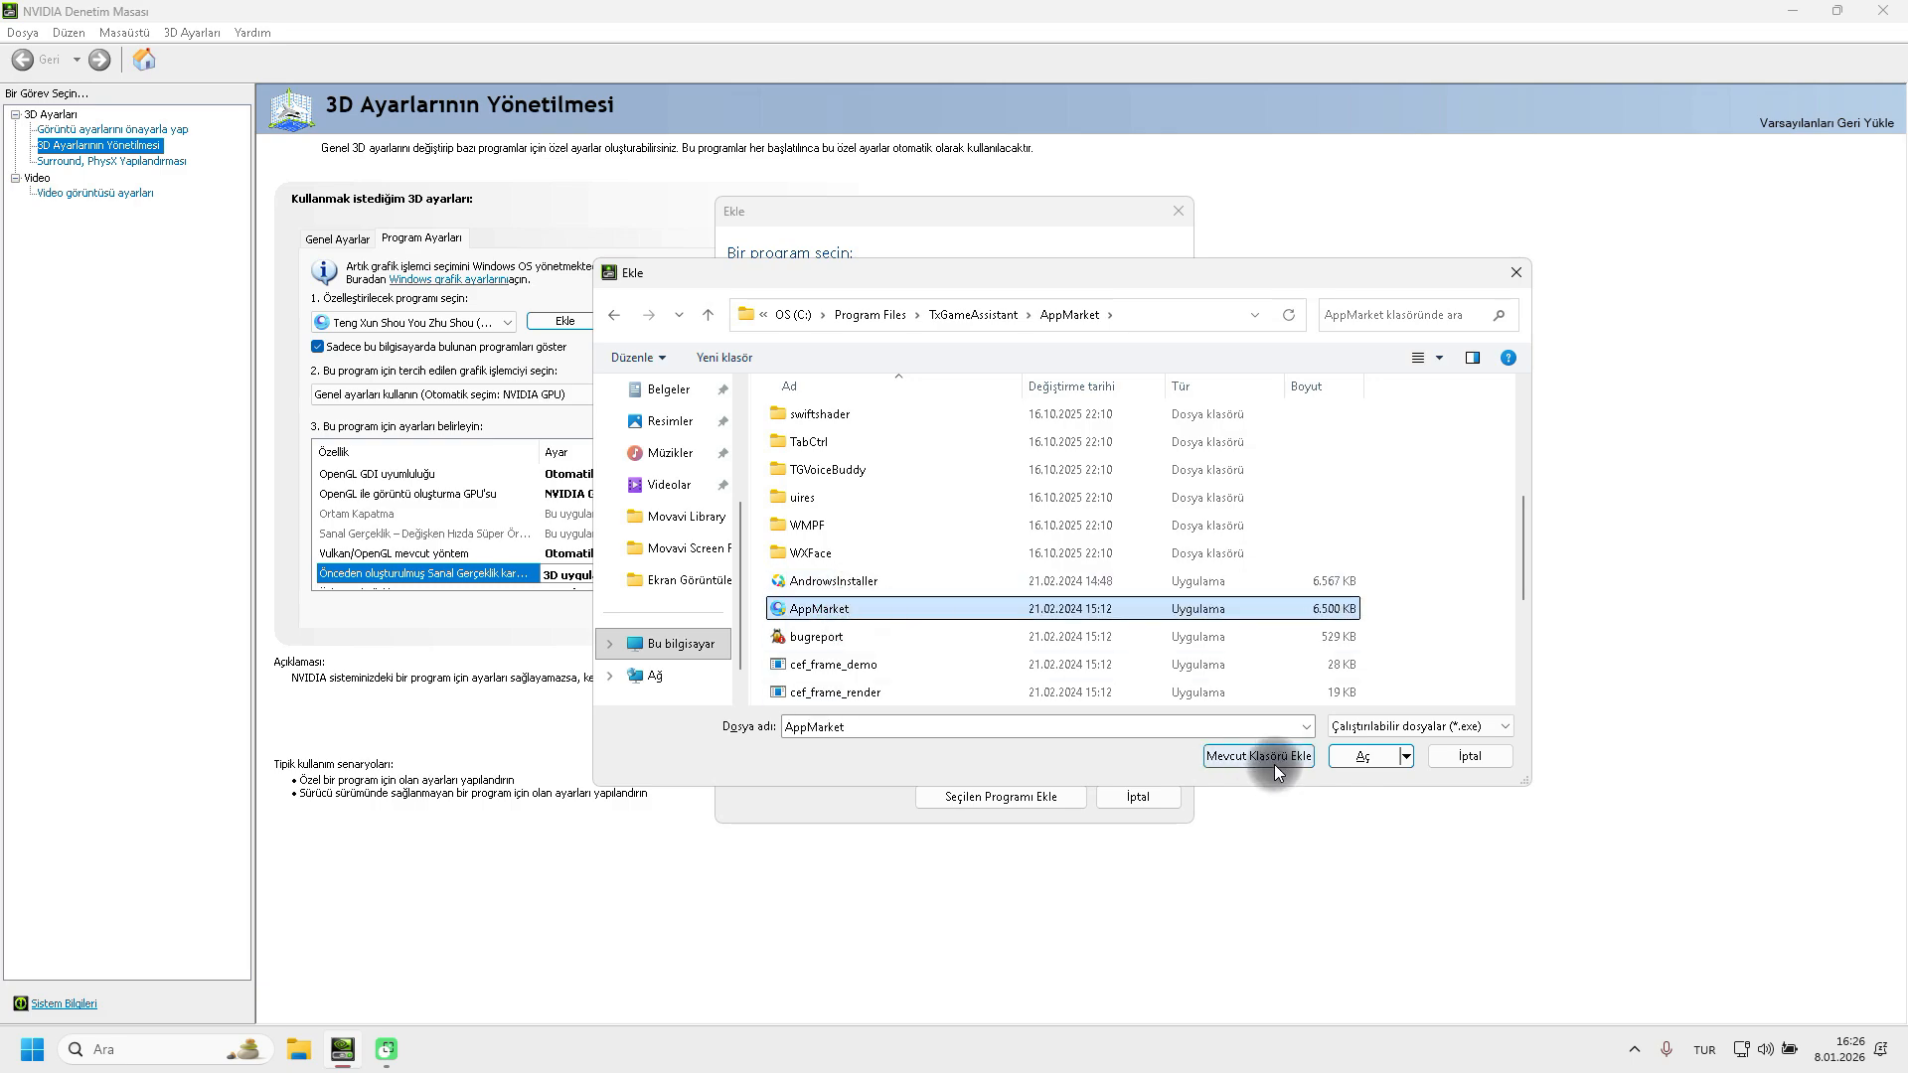
pyautogui.click(1363, 756)
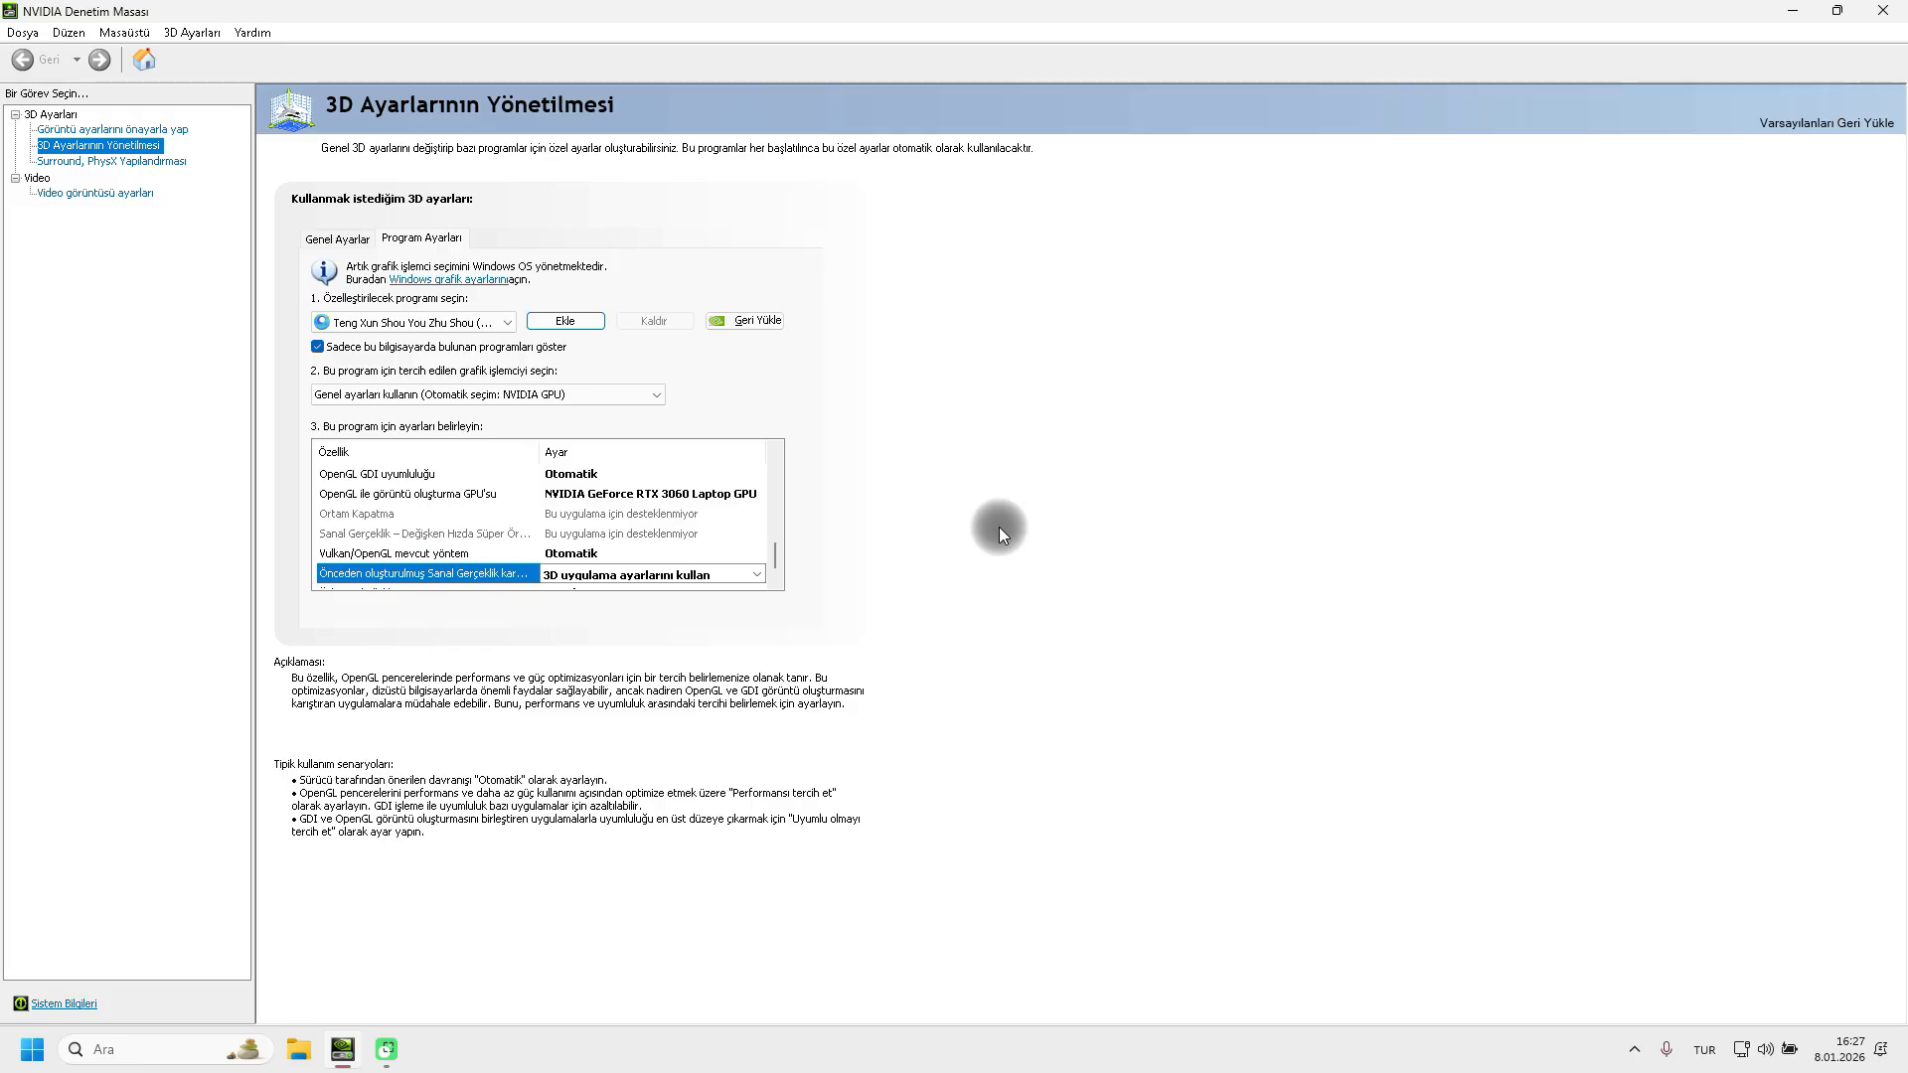
# Examine the program's 3D settings from Görüntü Keskinleştirme through the CUDA options to Doku süzme – Trilineer optimizasyon
pyautogui.moveTo(778, 535); pyautogui.dragTo(777, 447)
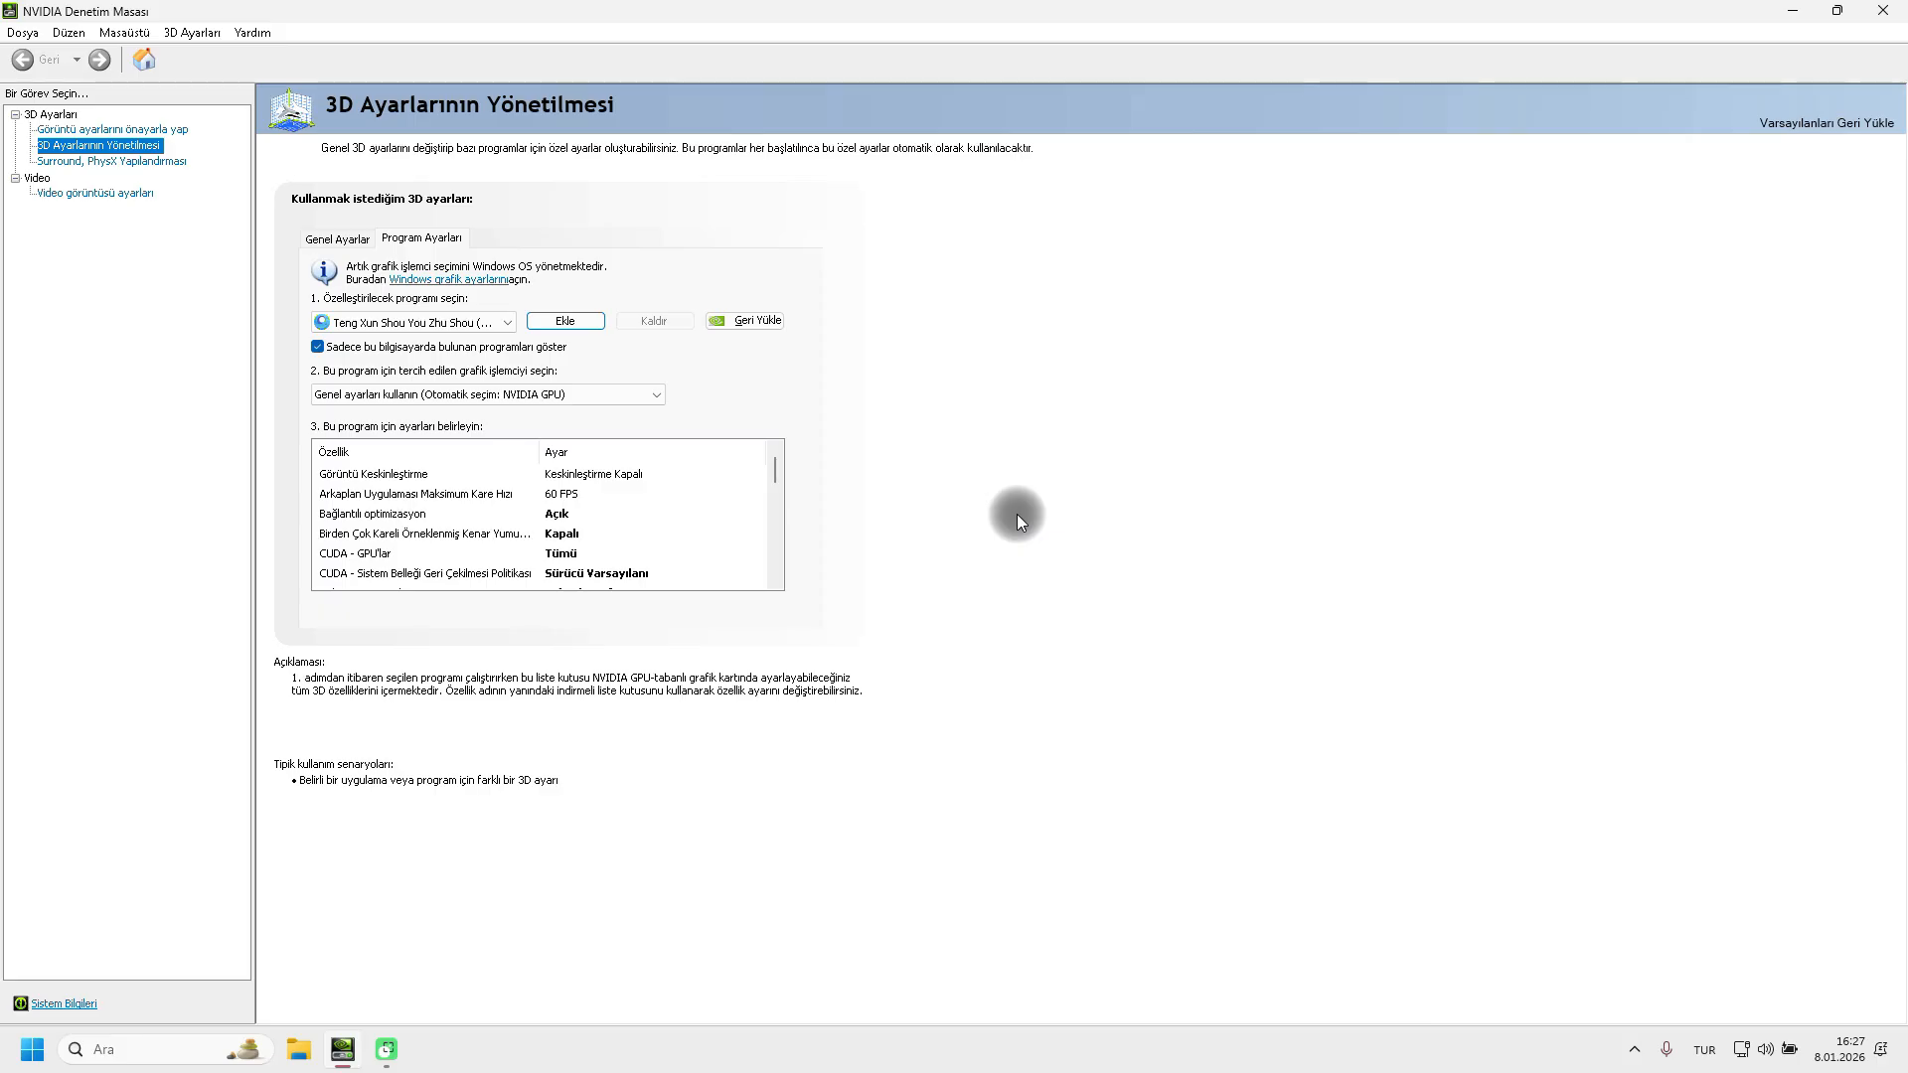
pyautogui.moveTo(623, 479)
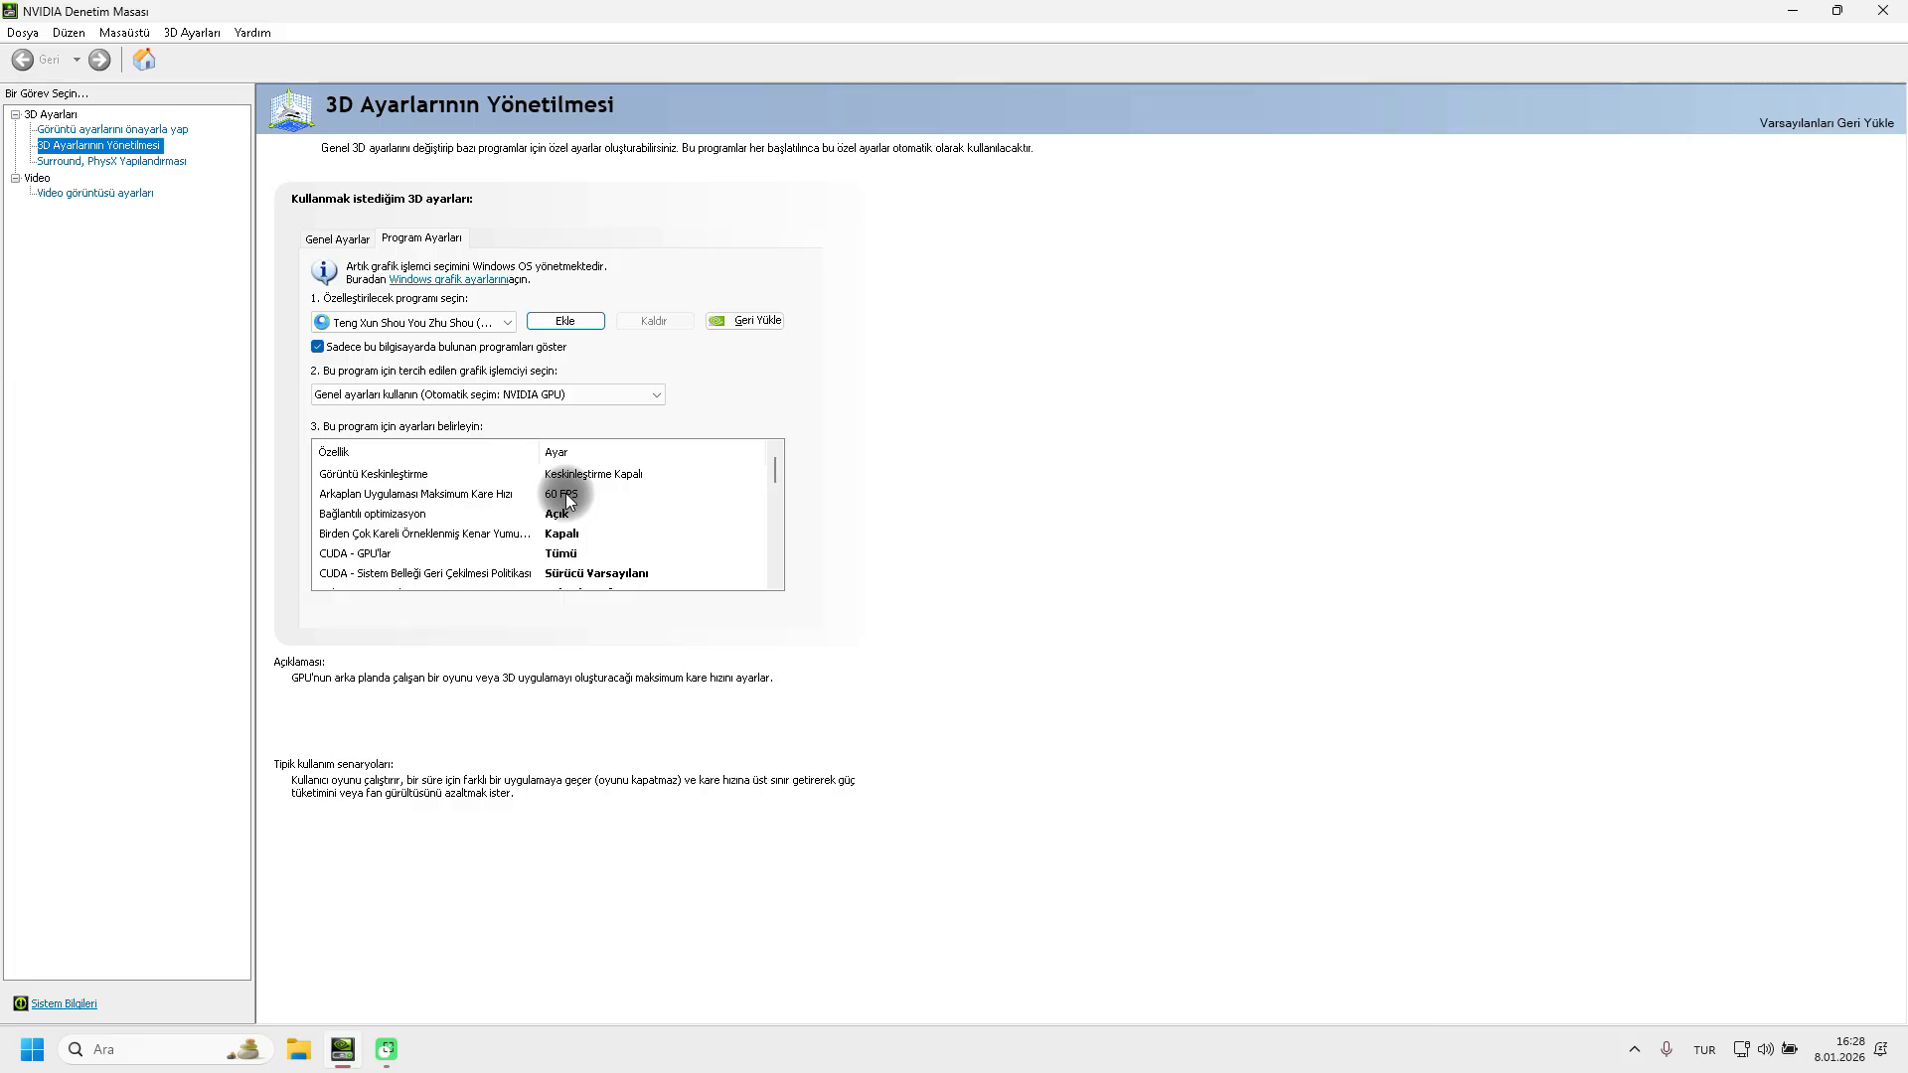
pyautogui.click(457, 493)
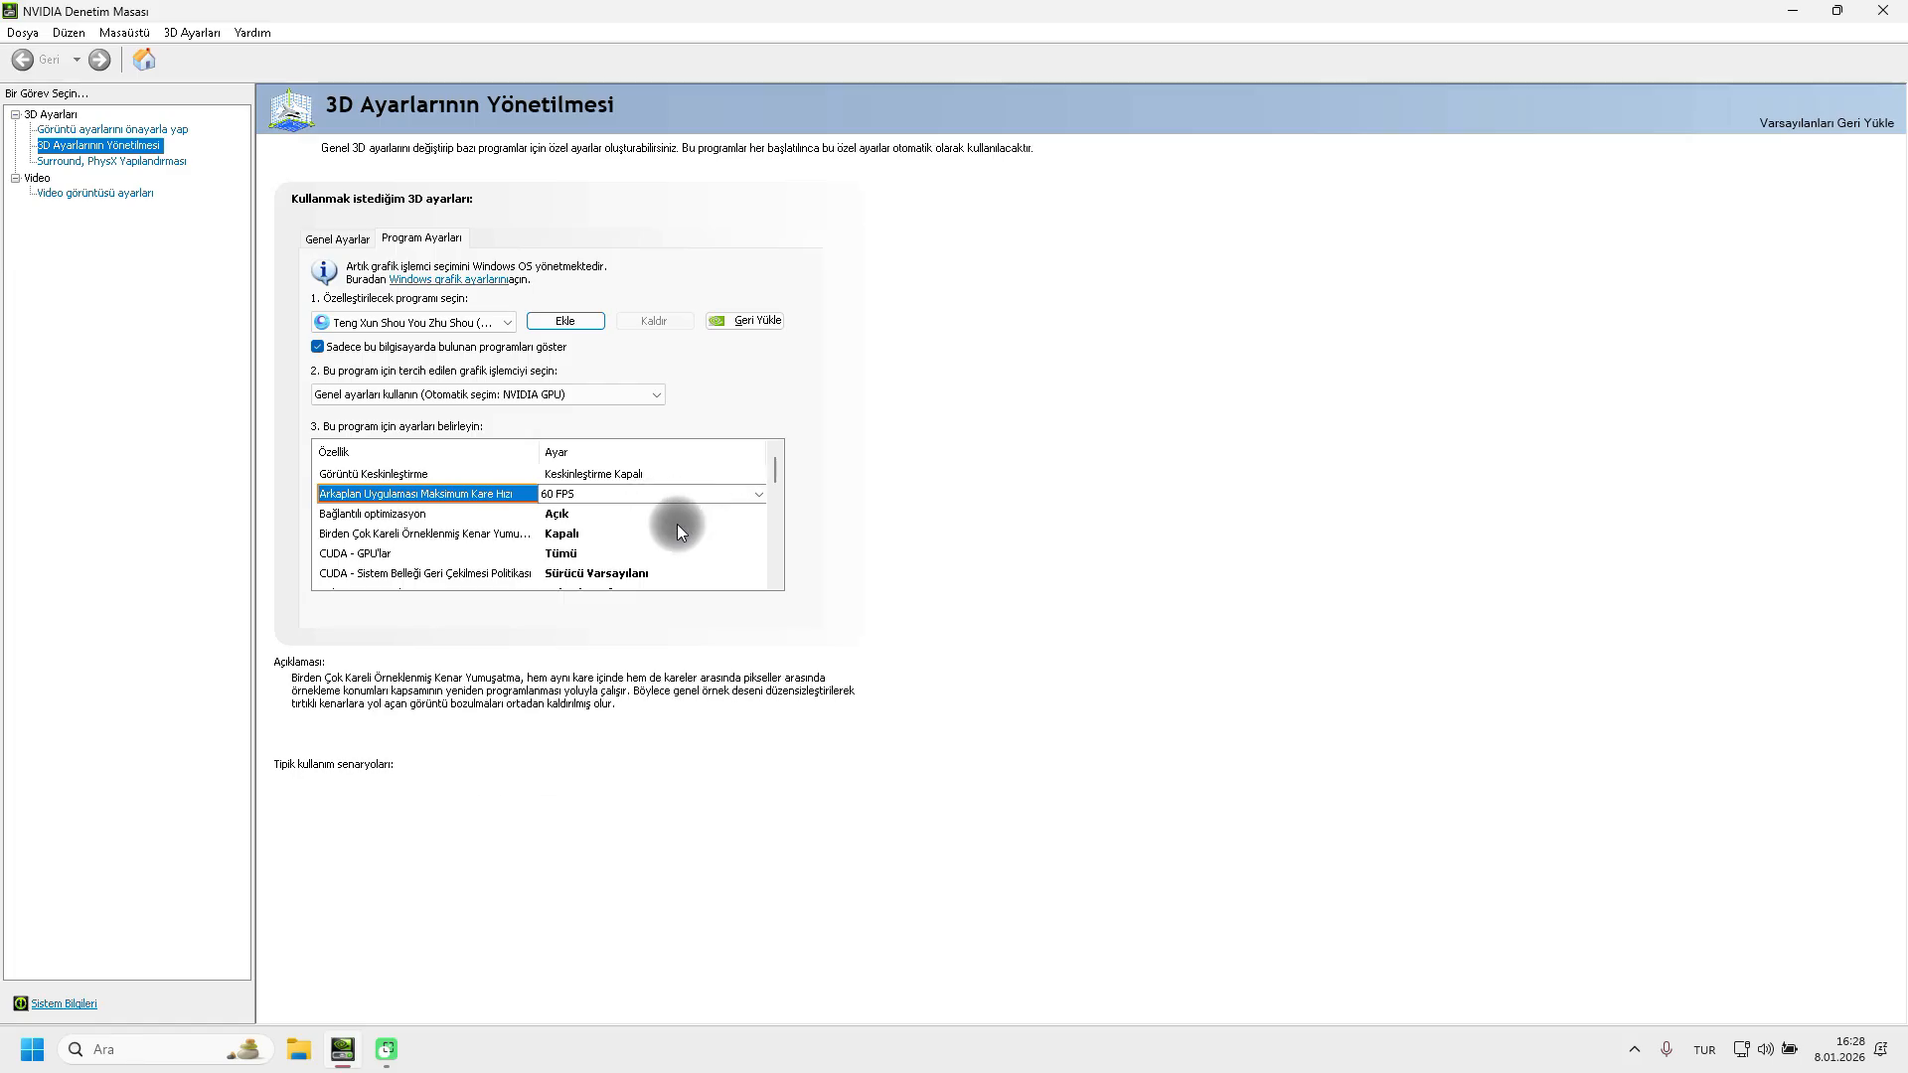
pyautogui.click(462, 516)
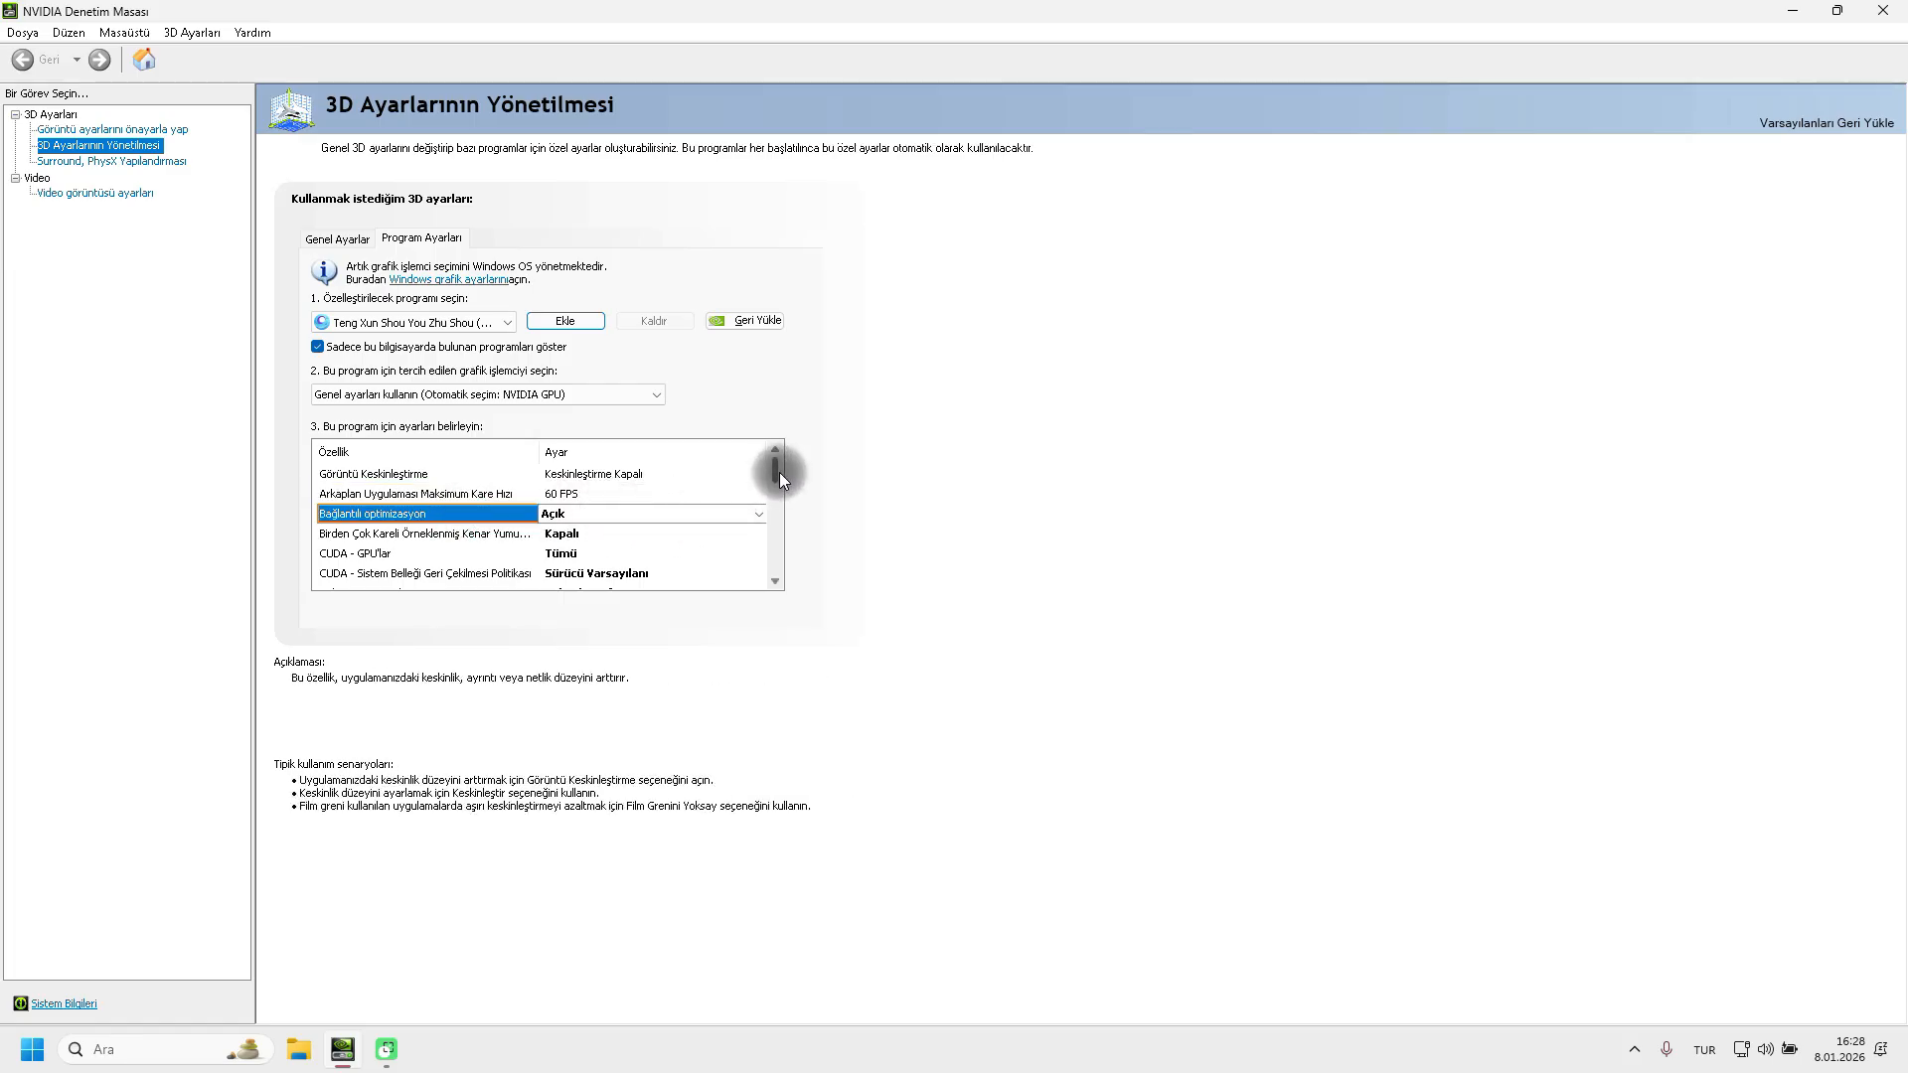
pyautogui.moveTo(777, 474); pyautogui.dragTo(778, 486)
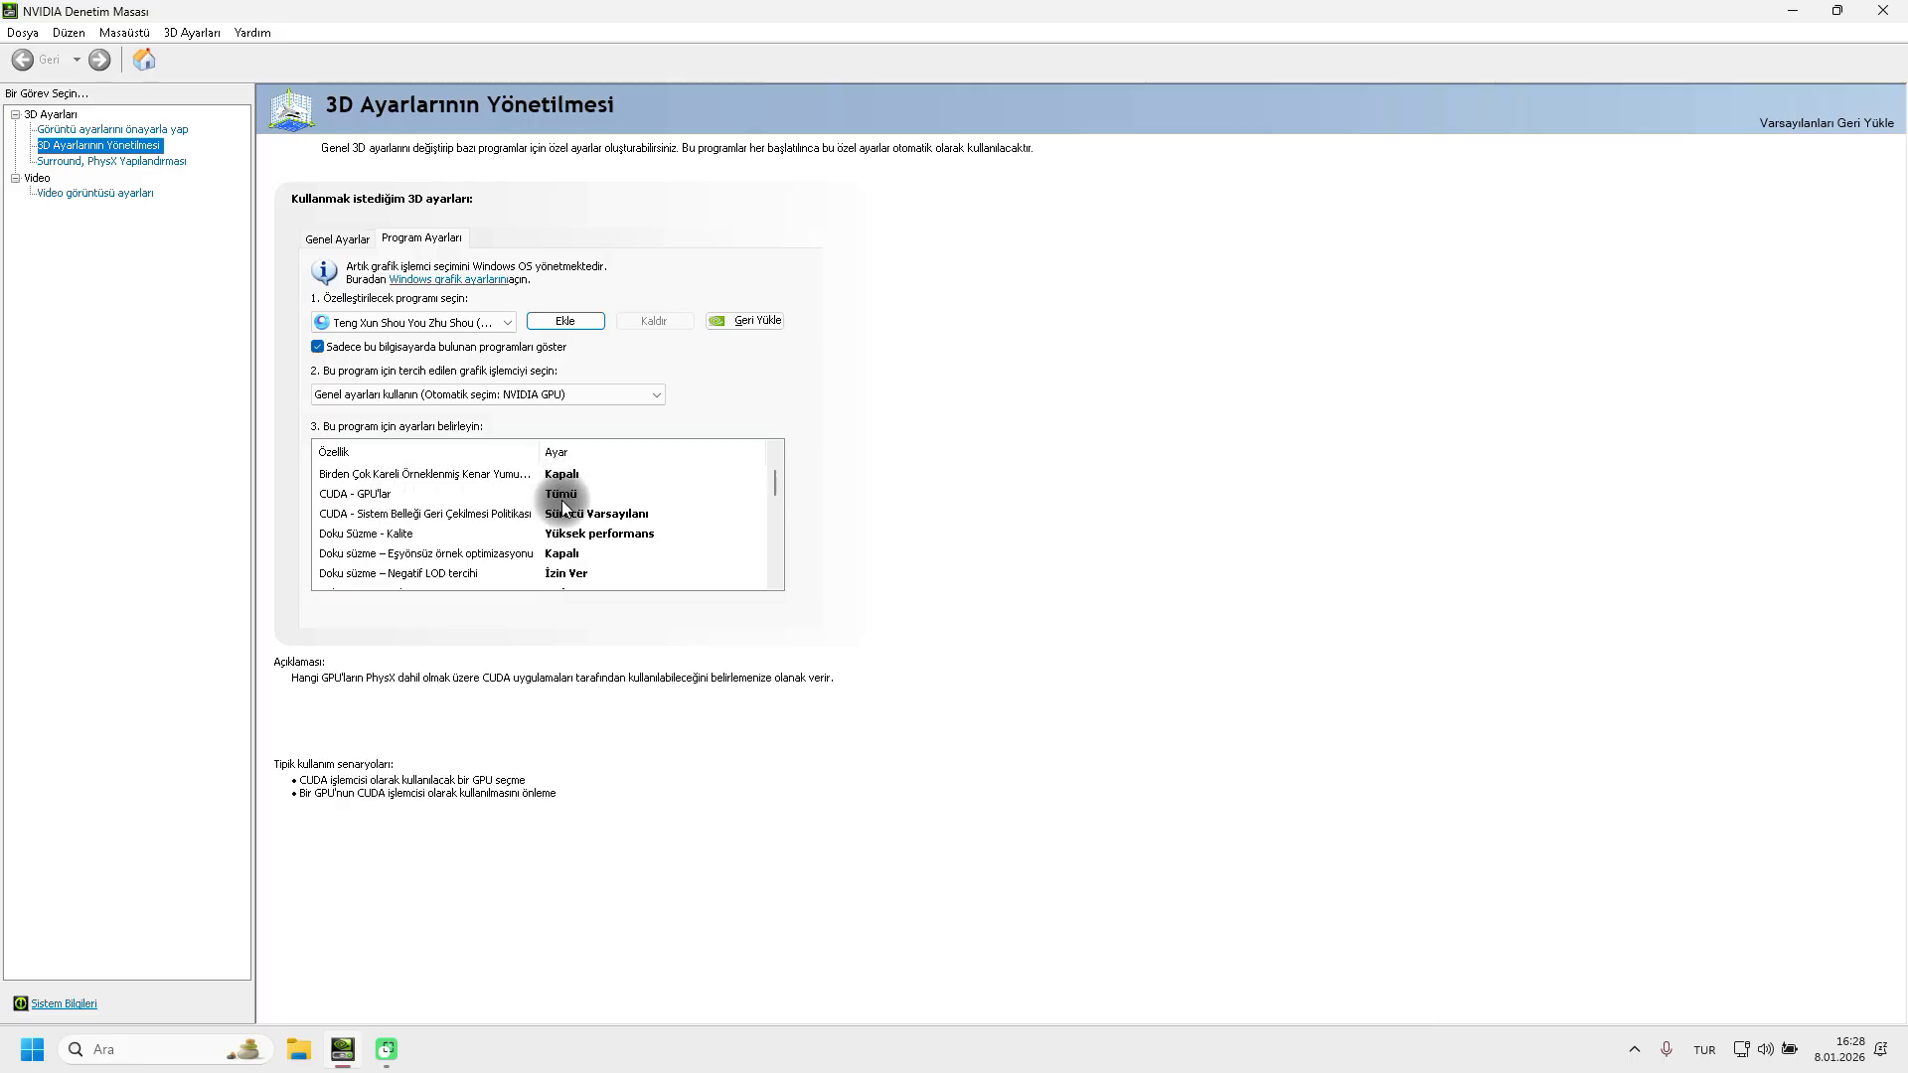
pyautogui.click(463, 517)
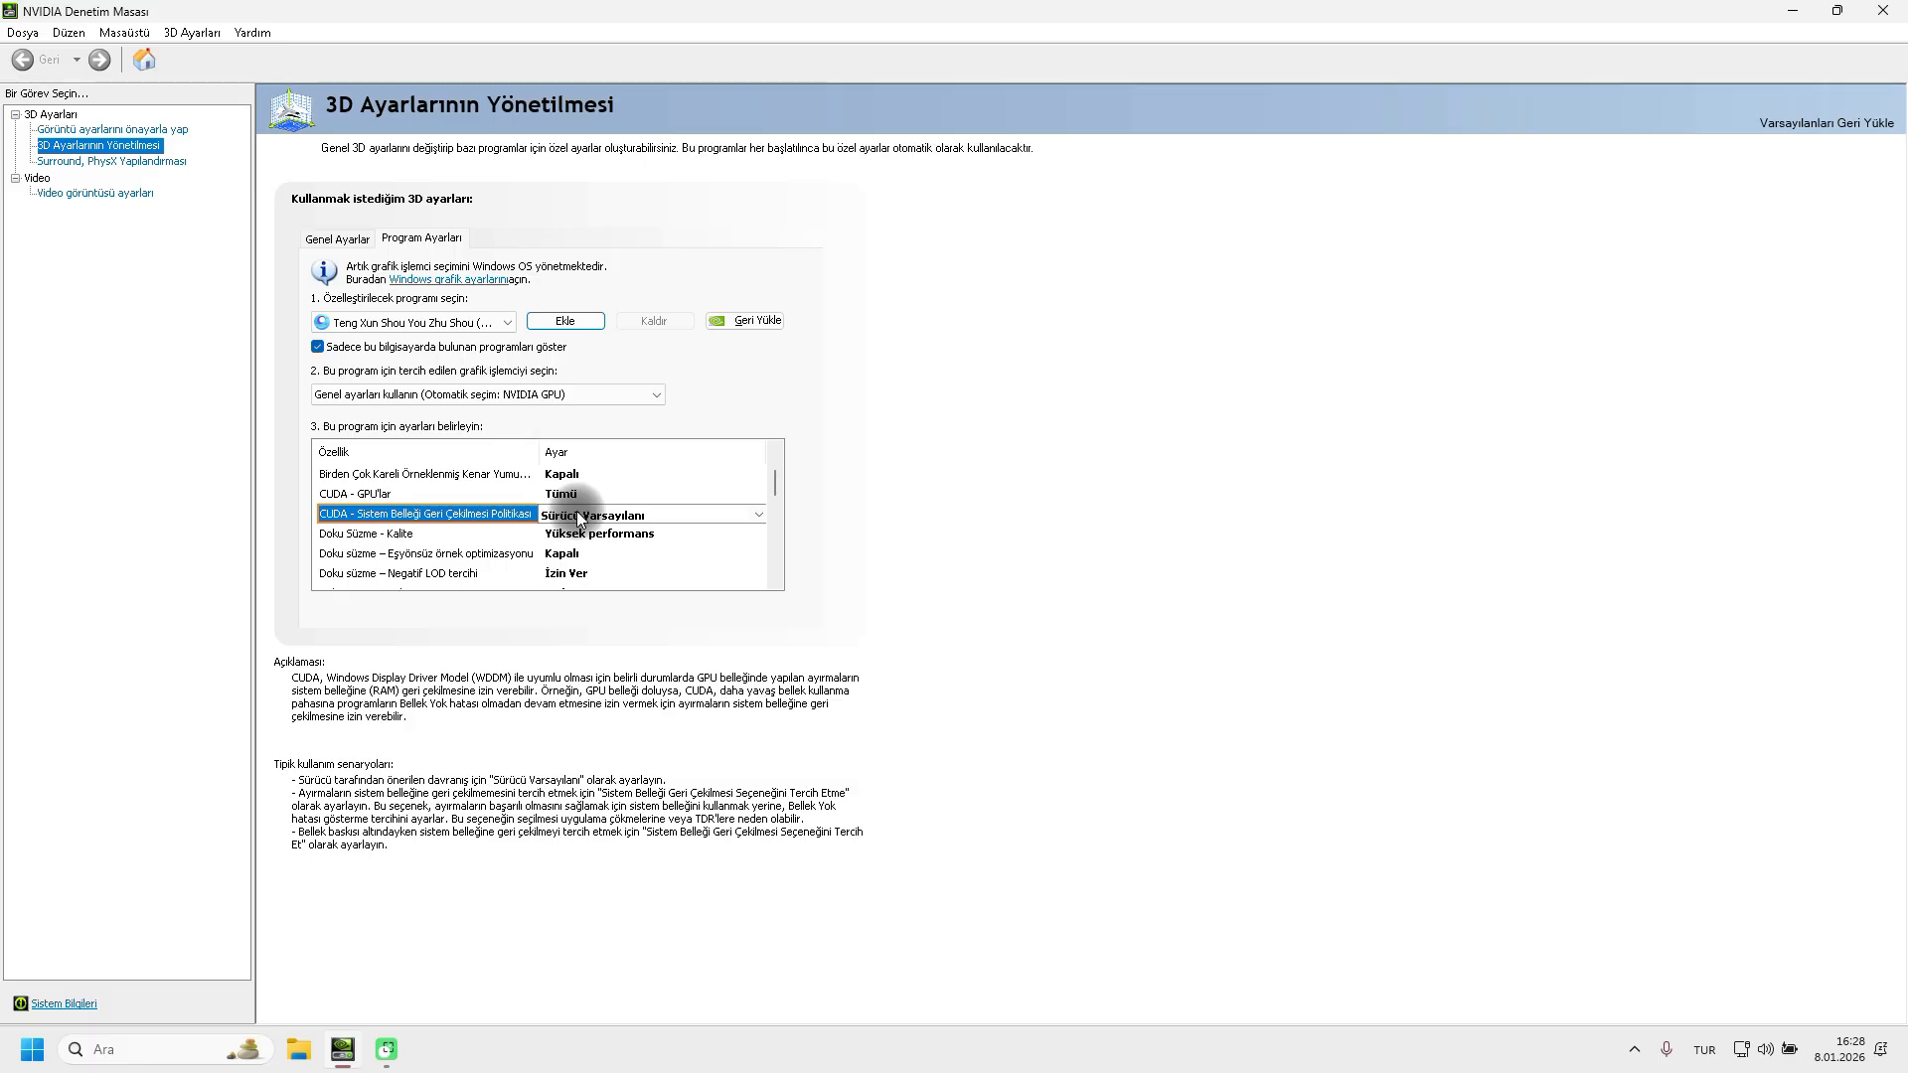
pyautogui.click(412, 538)
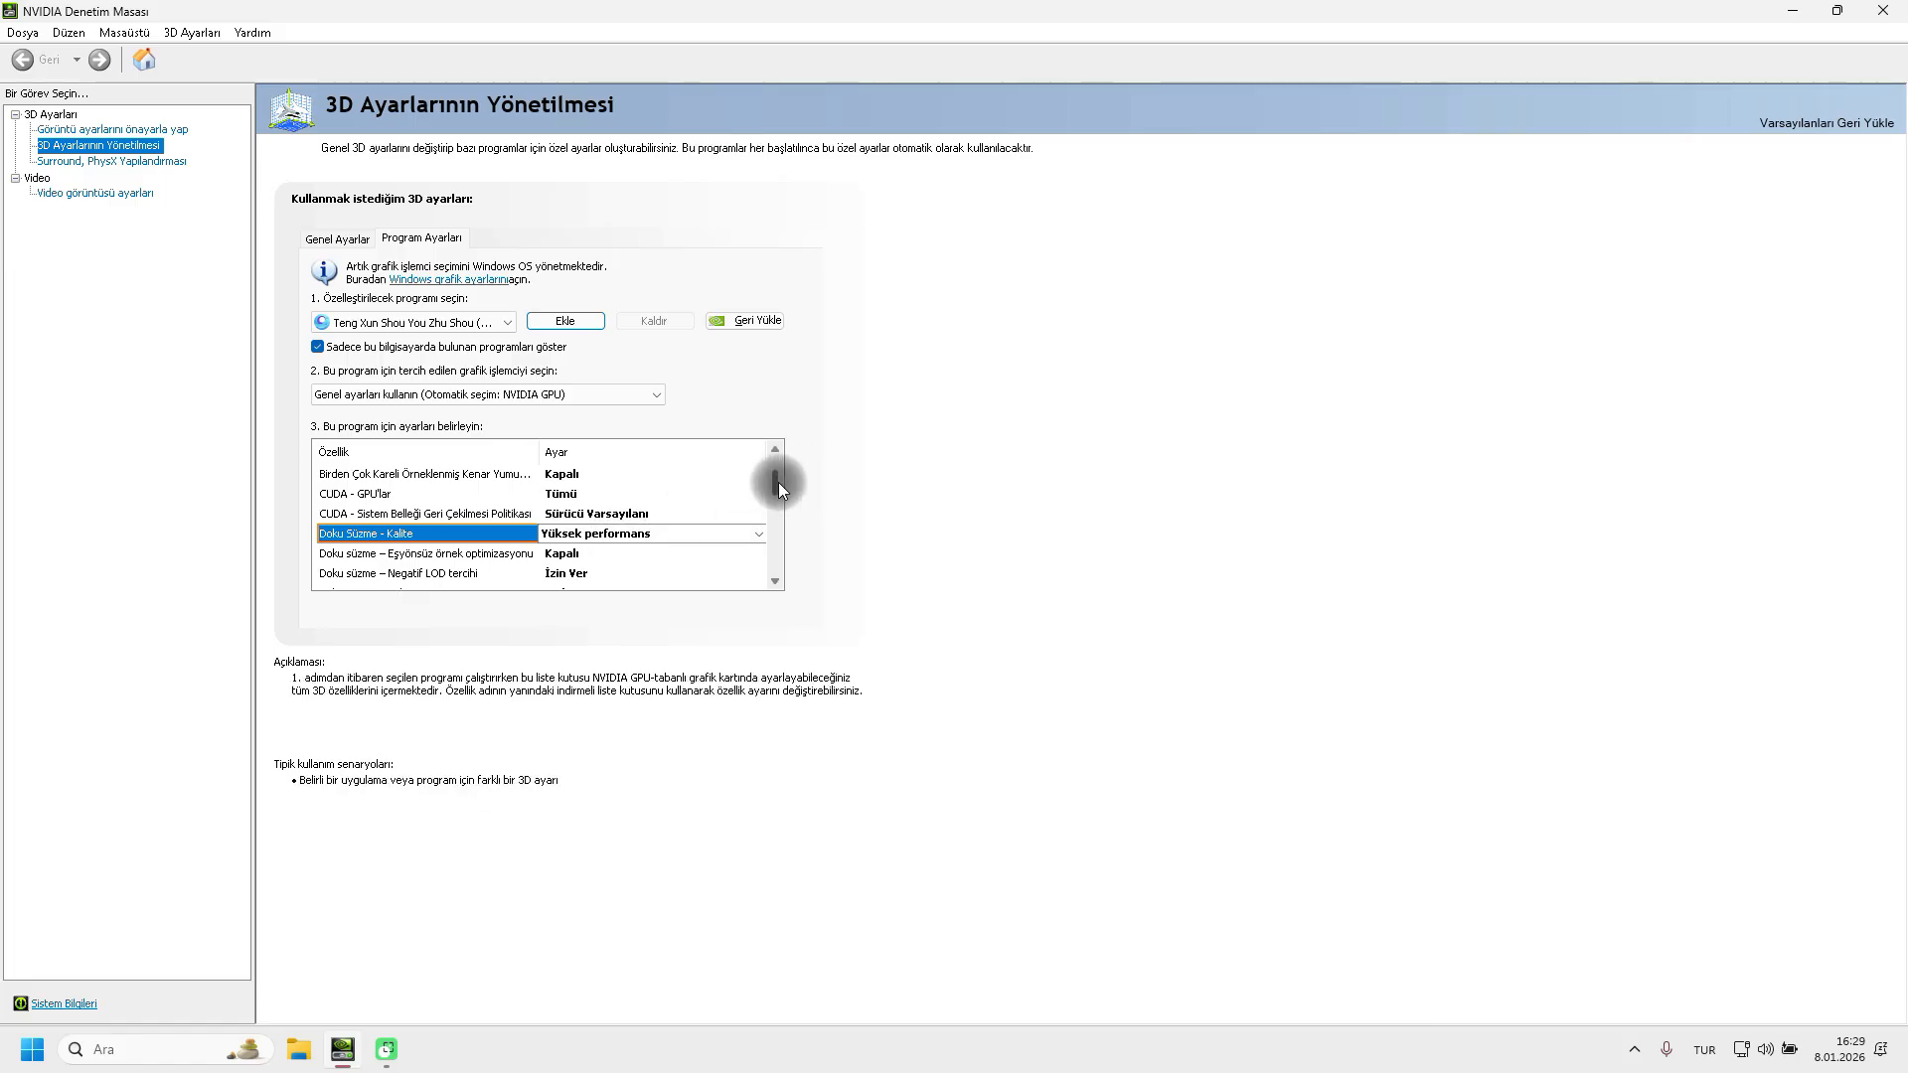
pyautogui.moveTo(777, 483); pyautogui.dragTo(778, 489)
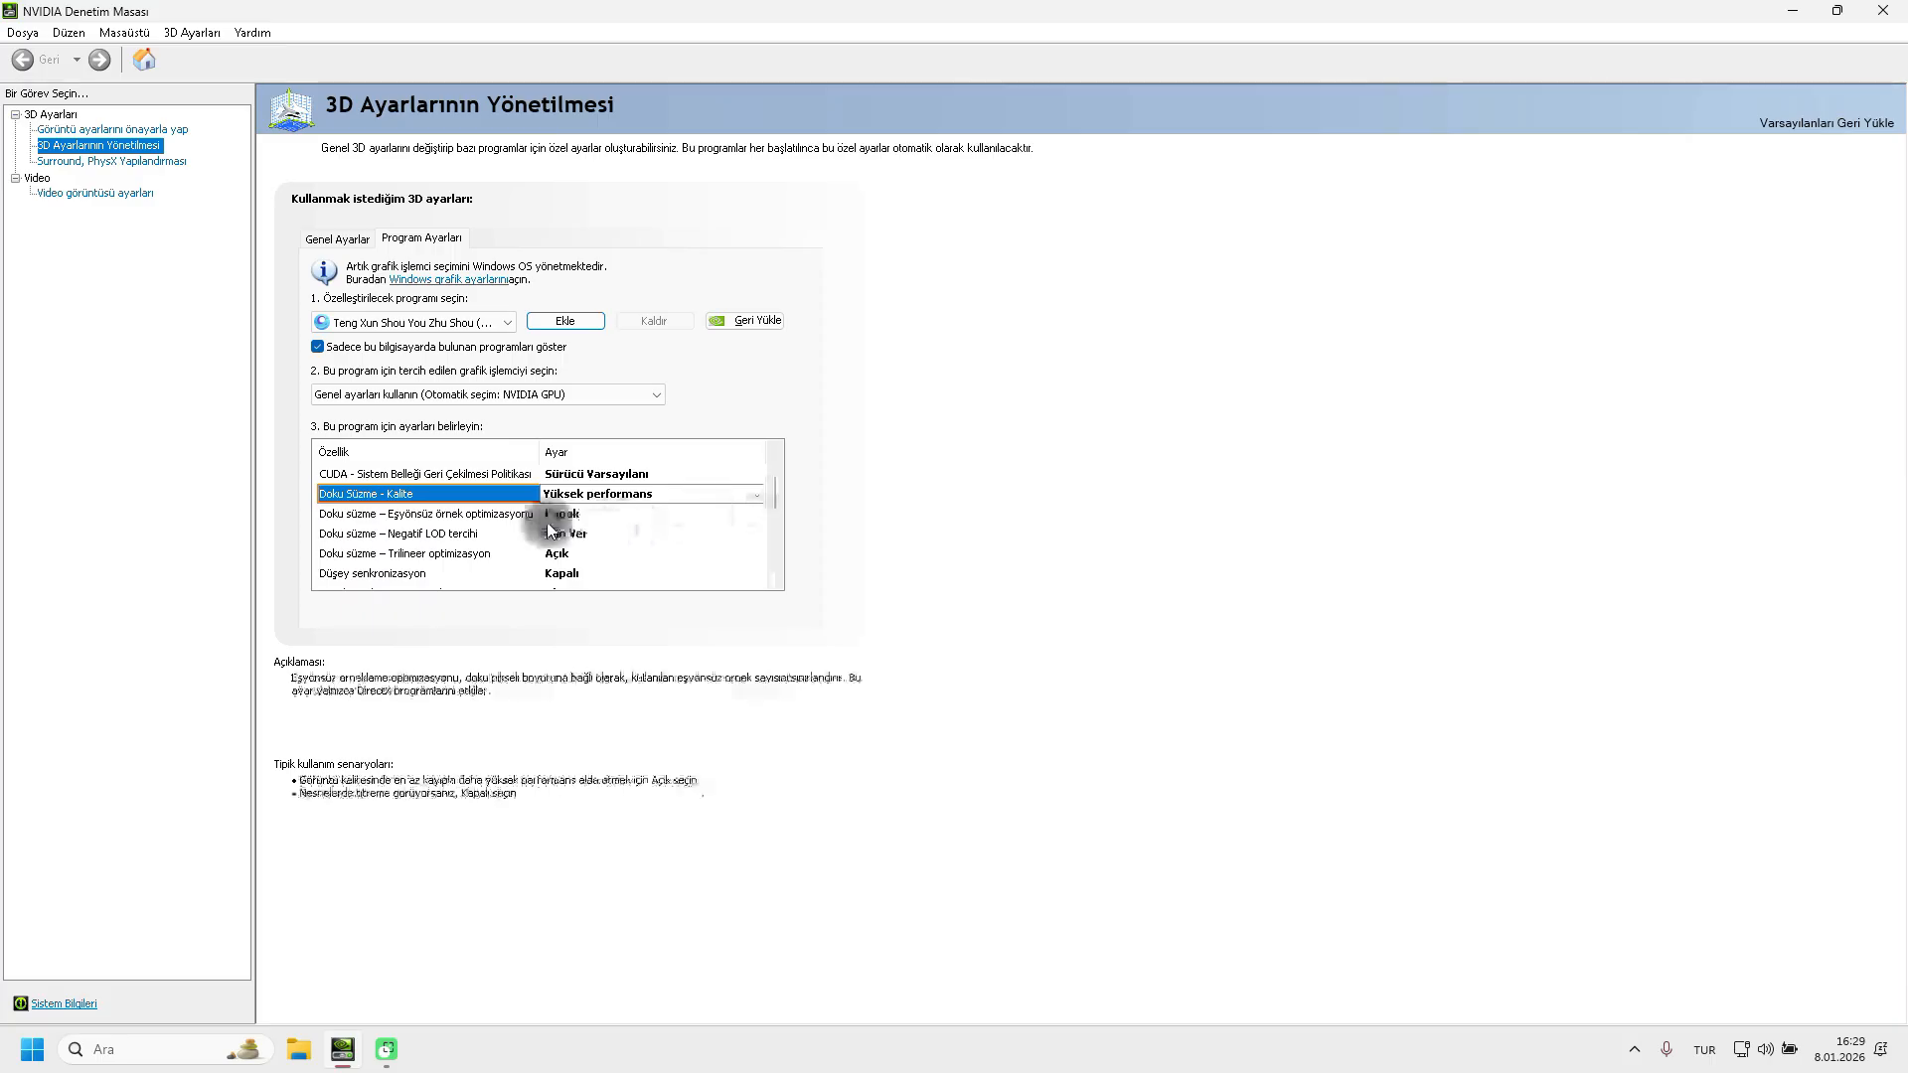
pyautogui.click(474, 515)
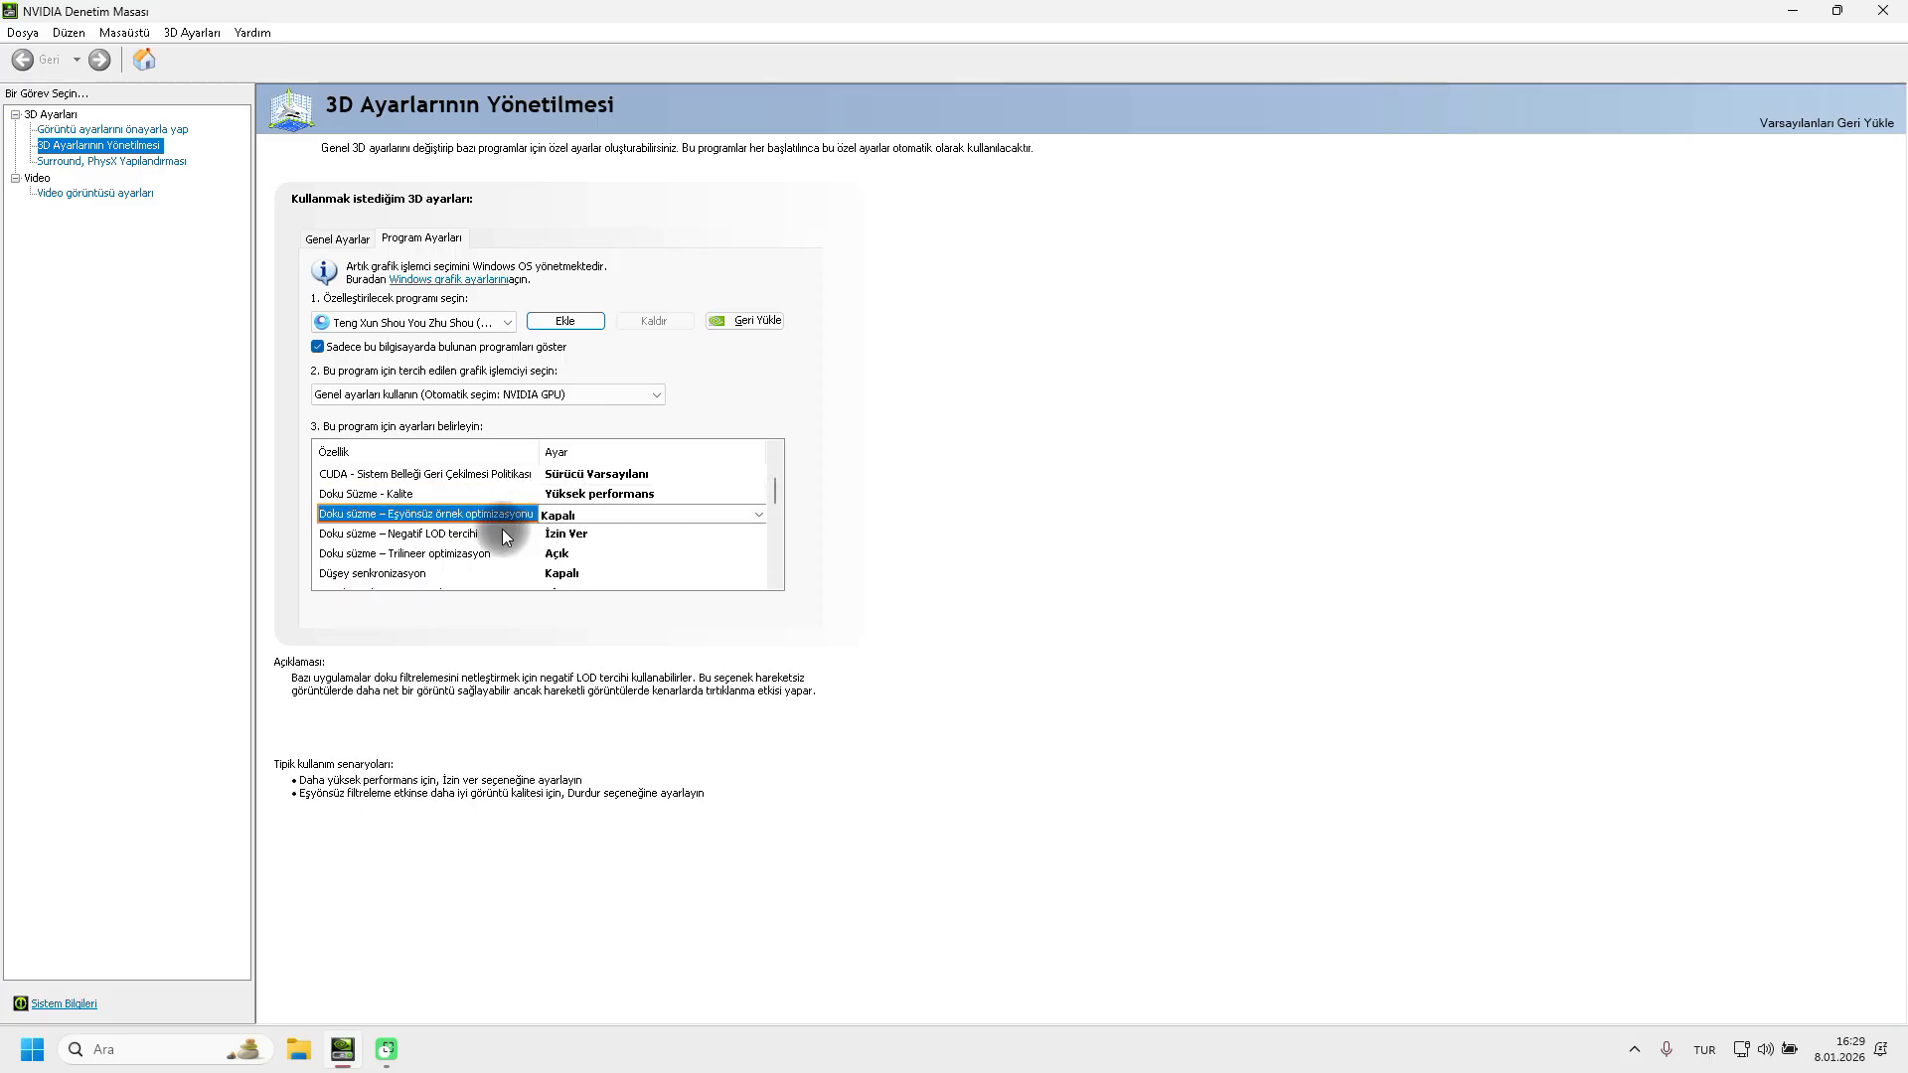
pyautogui.click(473, 539)
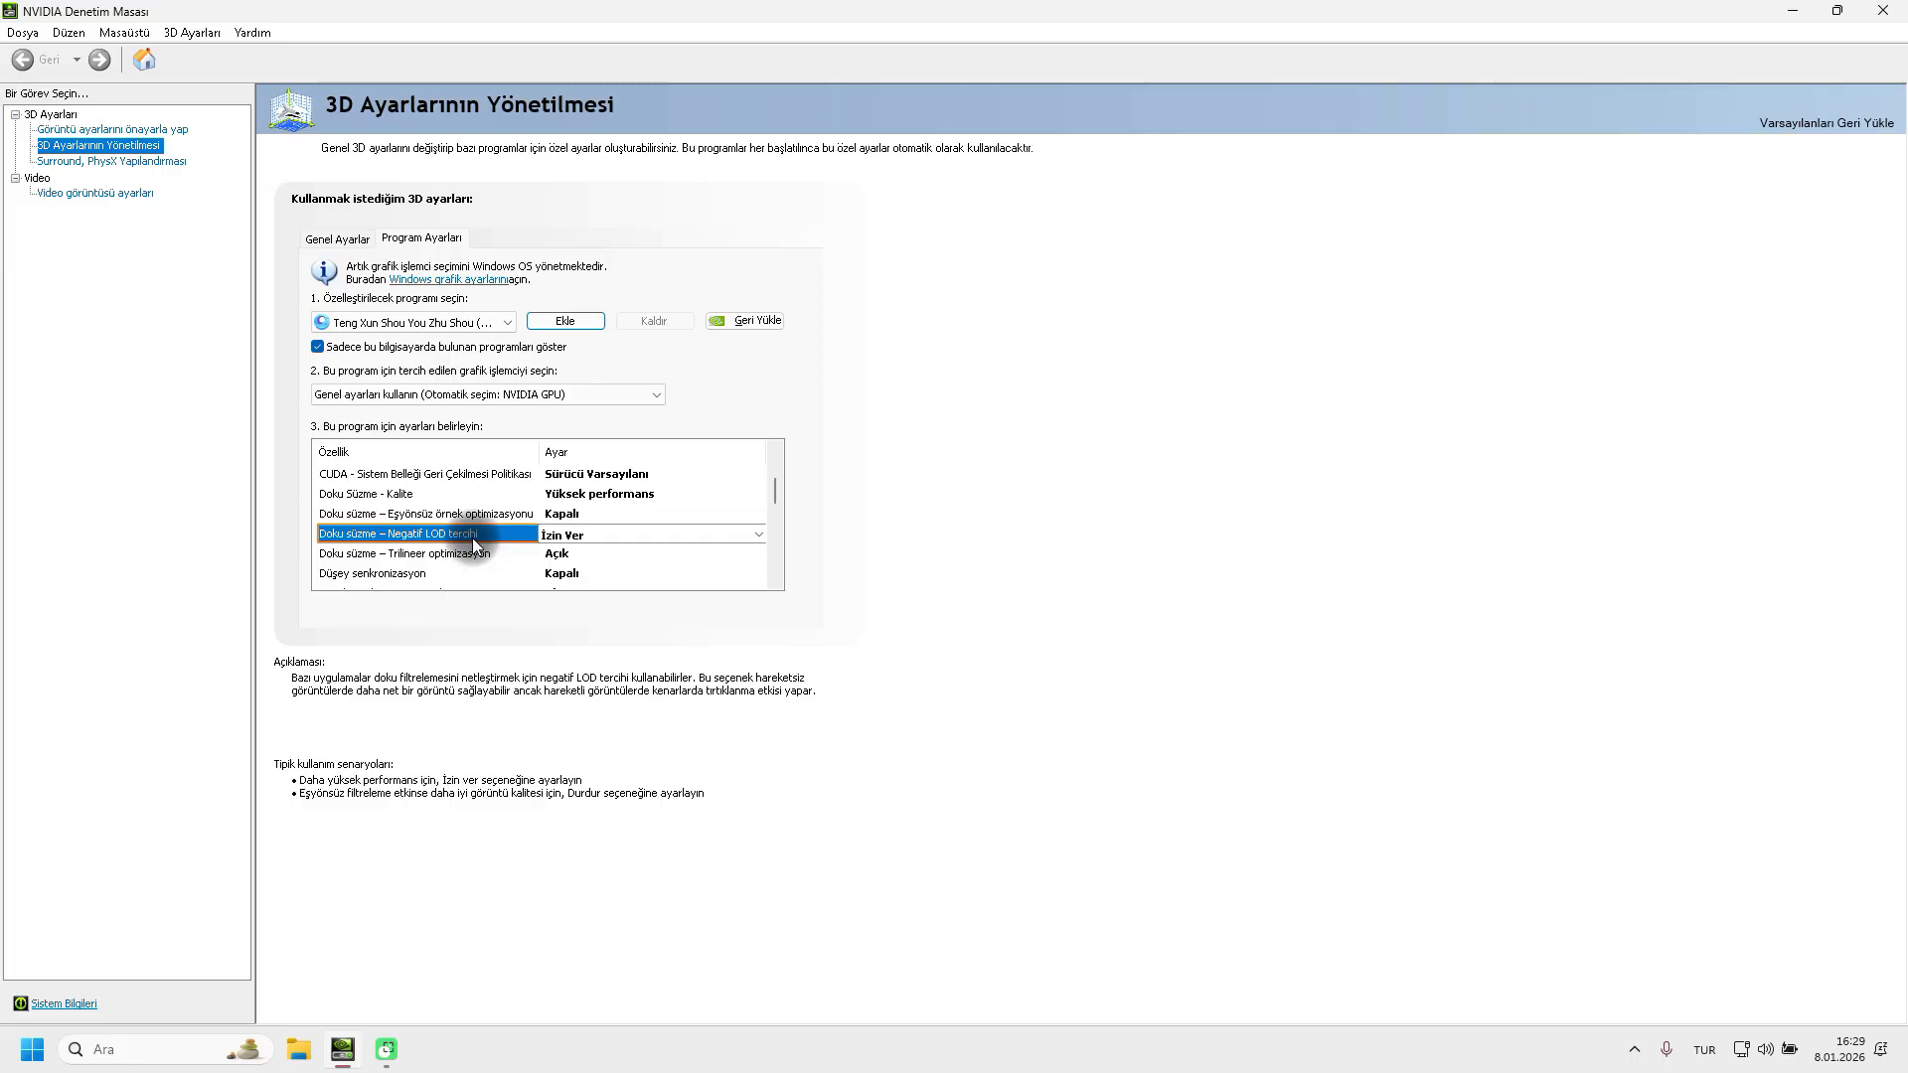
pyautogui.click(545, 554)
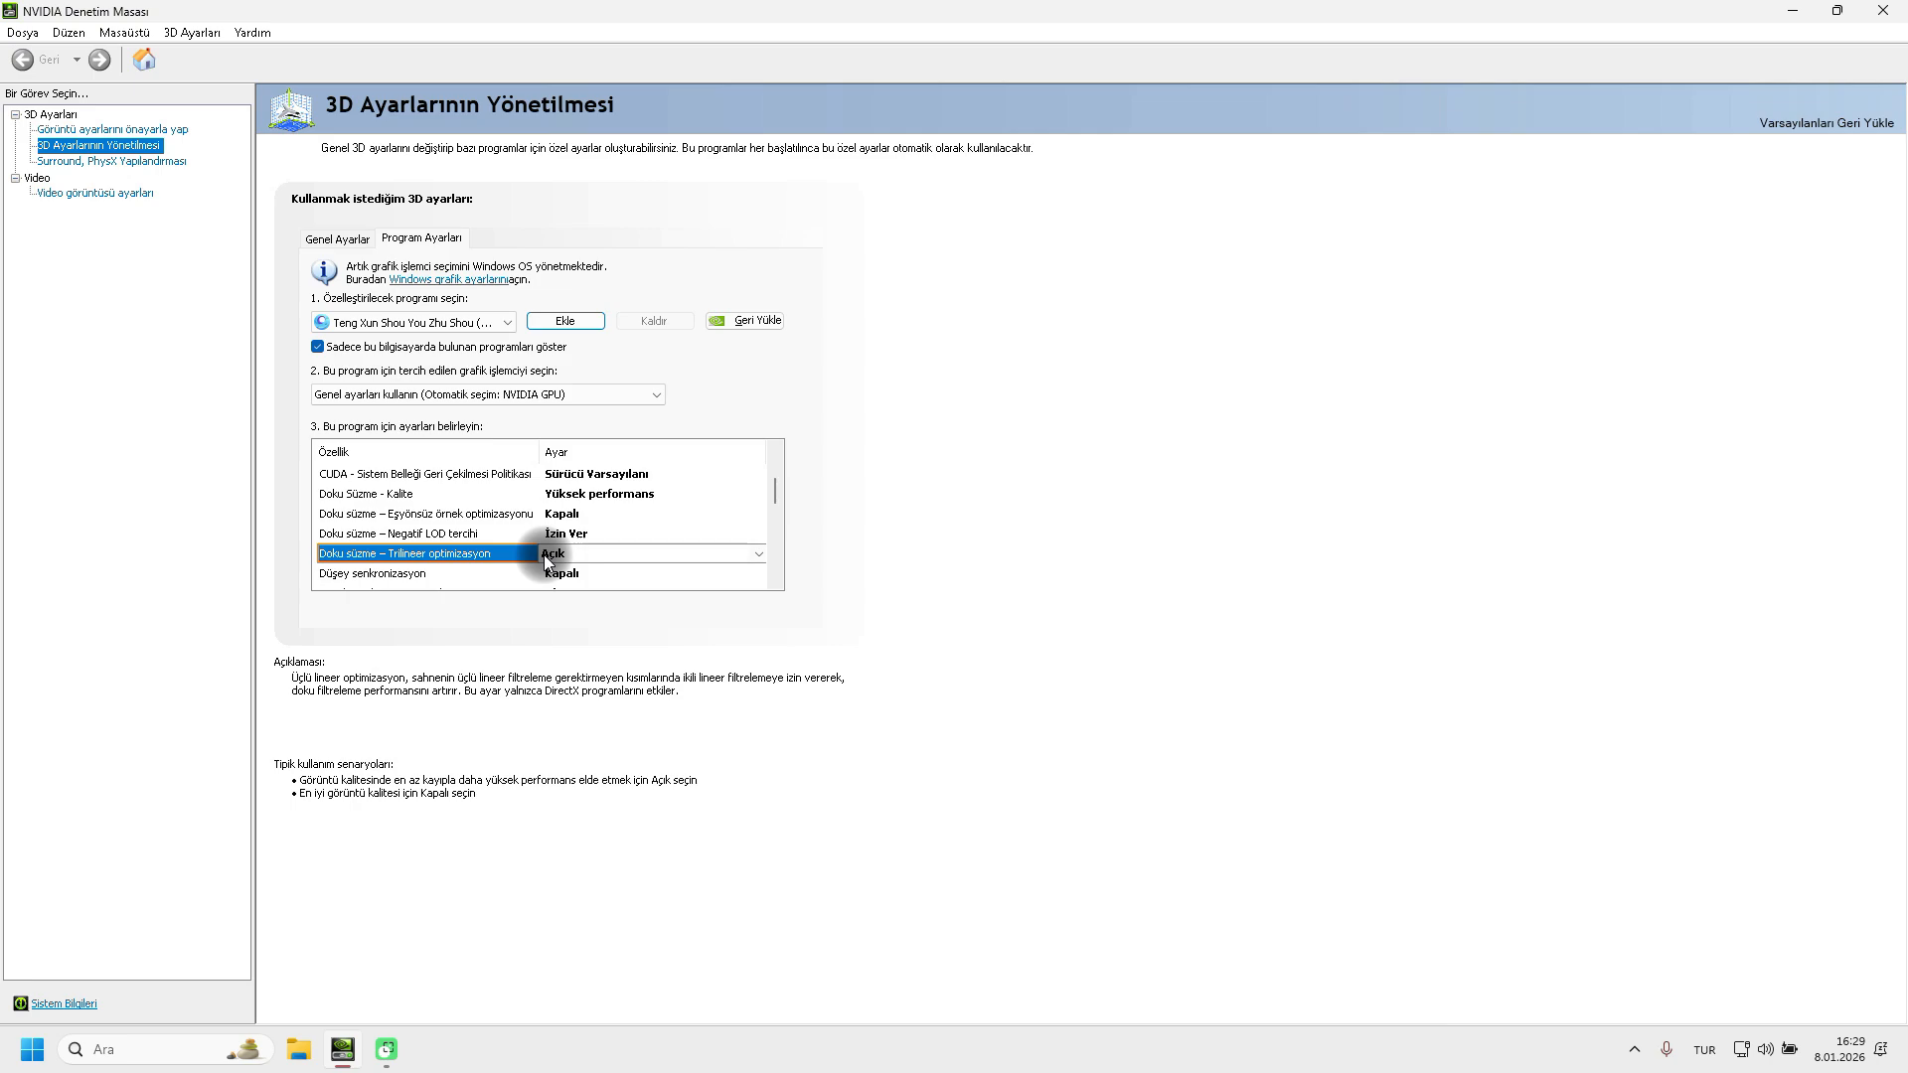
# Set Düşük Gecikme Oranı Modu to Ultra for the program and select the Güç yönetimi modu setting
pyautogui.moveTo(780, 503); pyautogui.dragTo(778, 511)
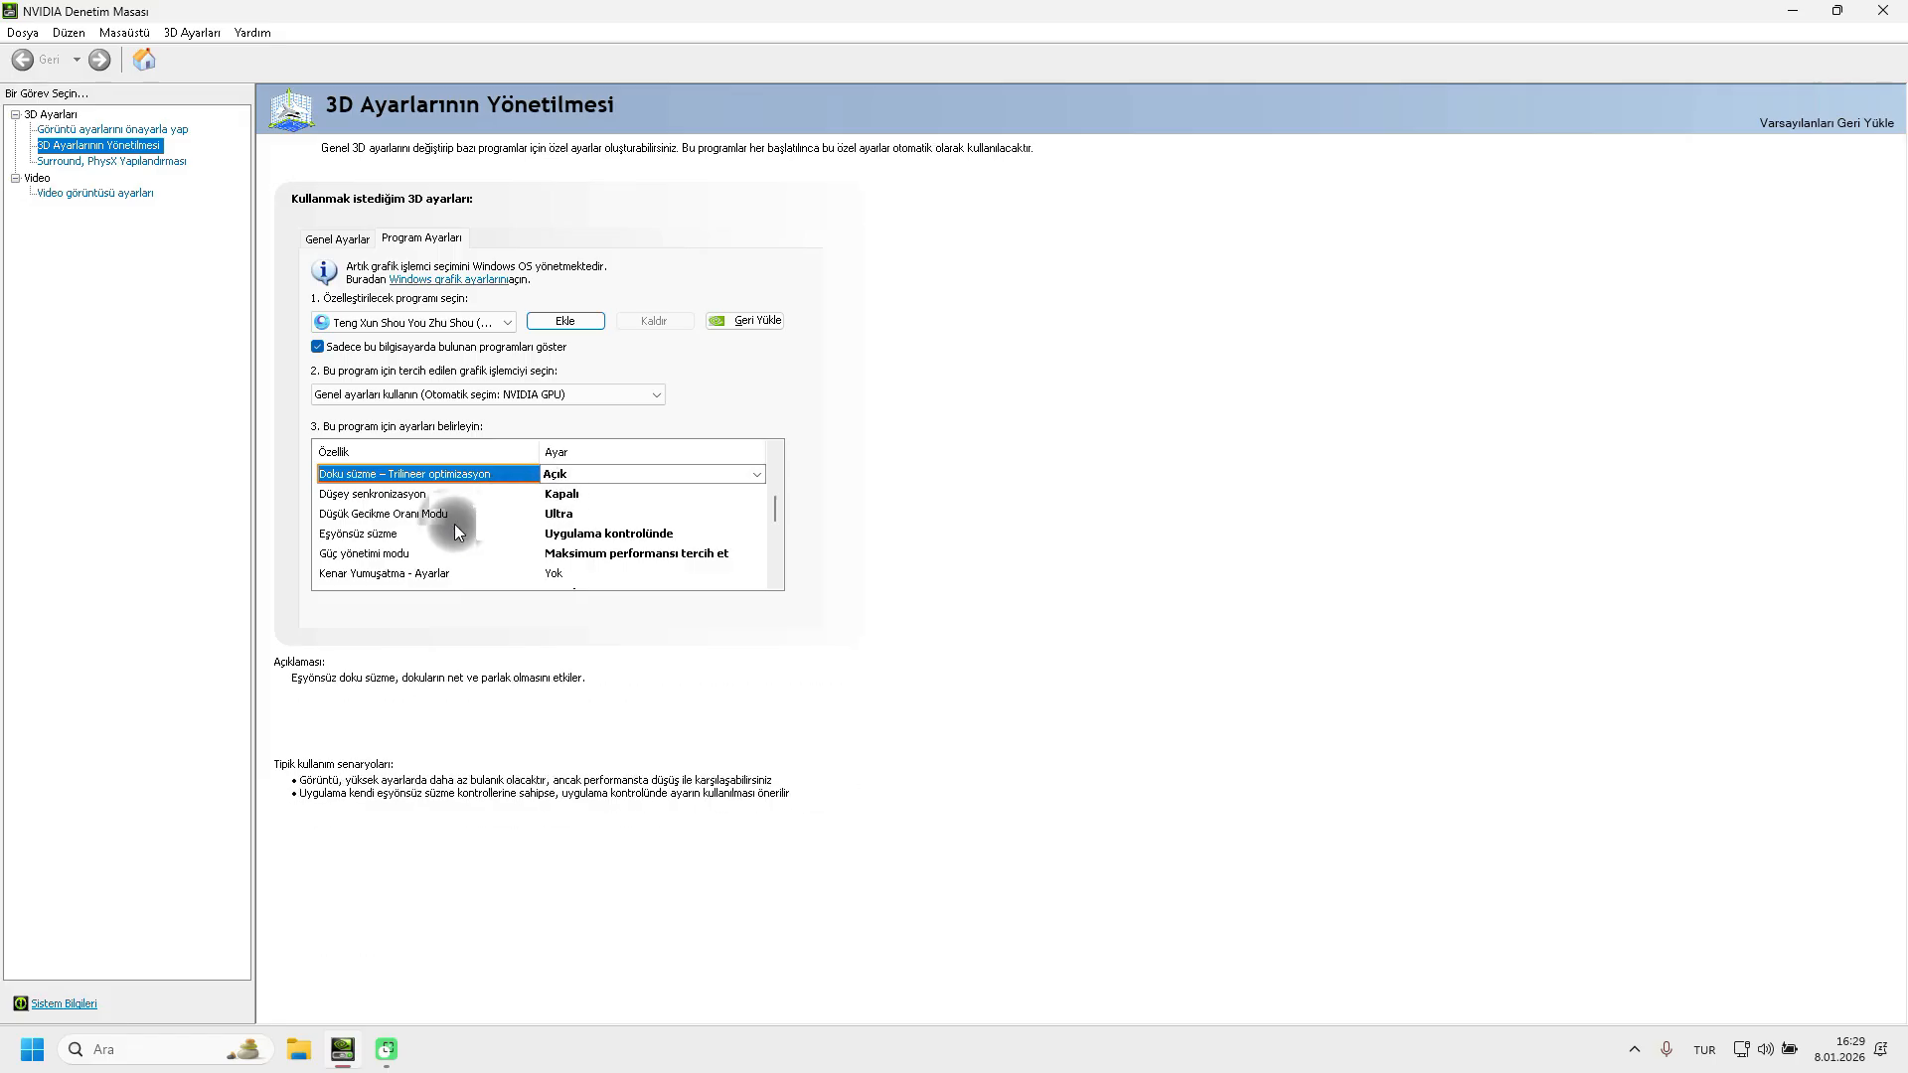
pyautogui.click(548, 514)
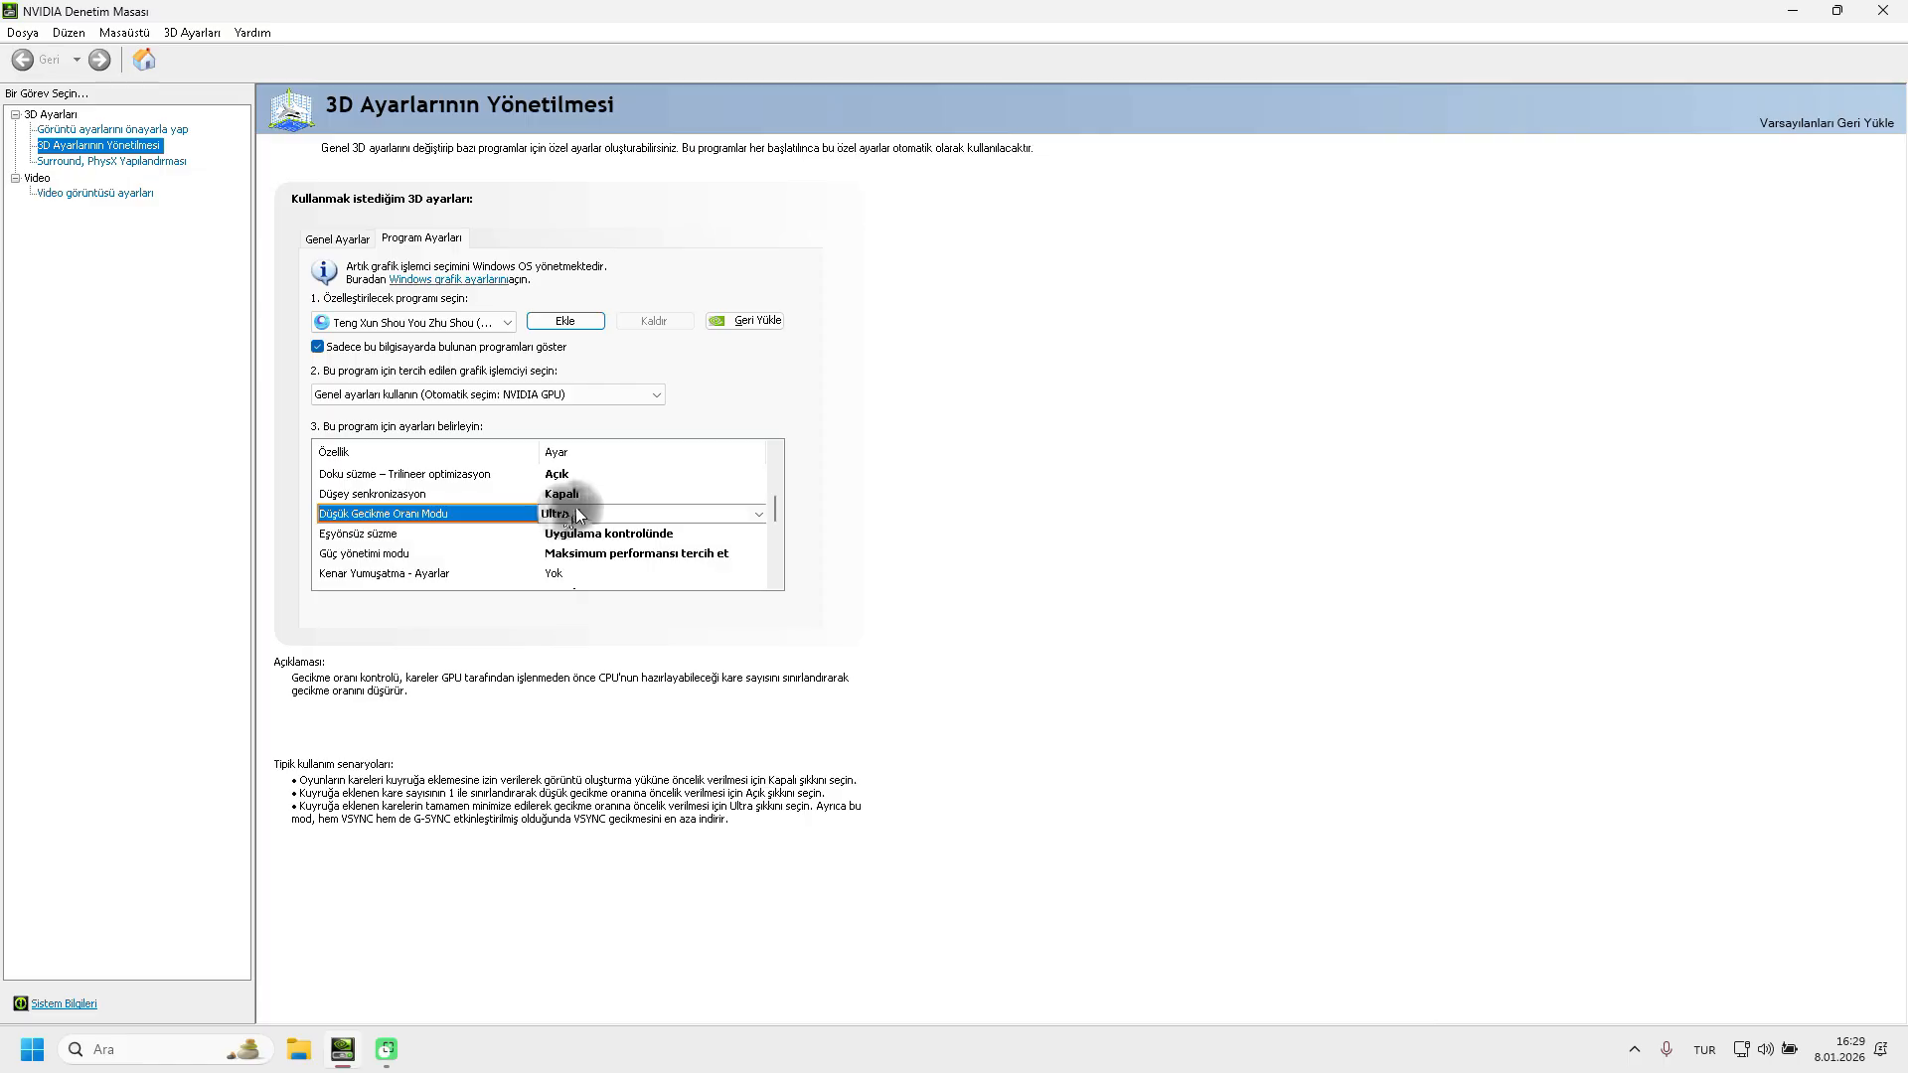
pyautogui.click(576, 511)
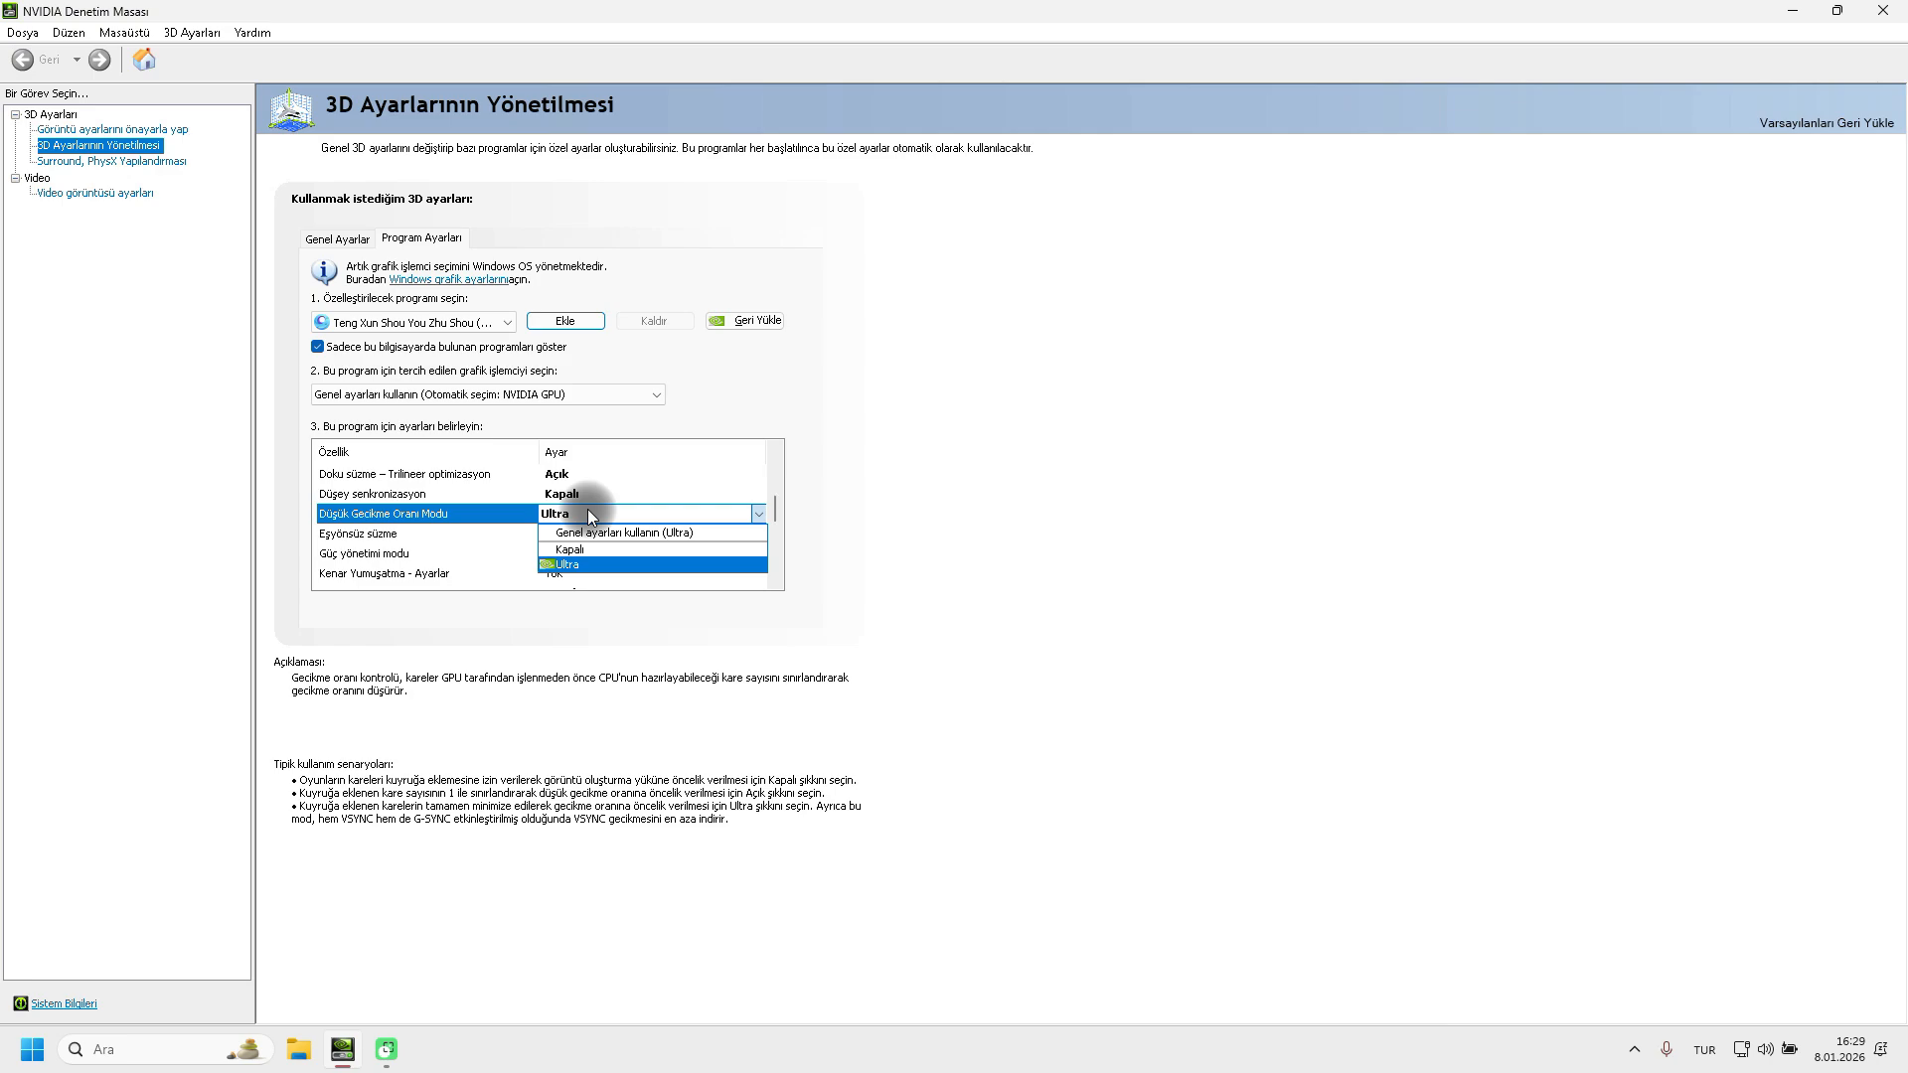
pyautogui.click(576, 560)
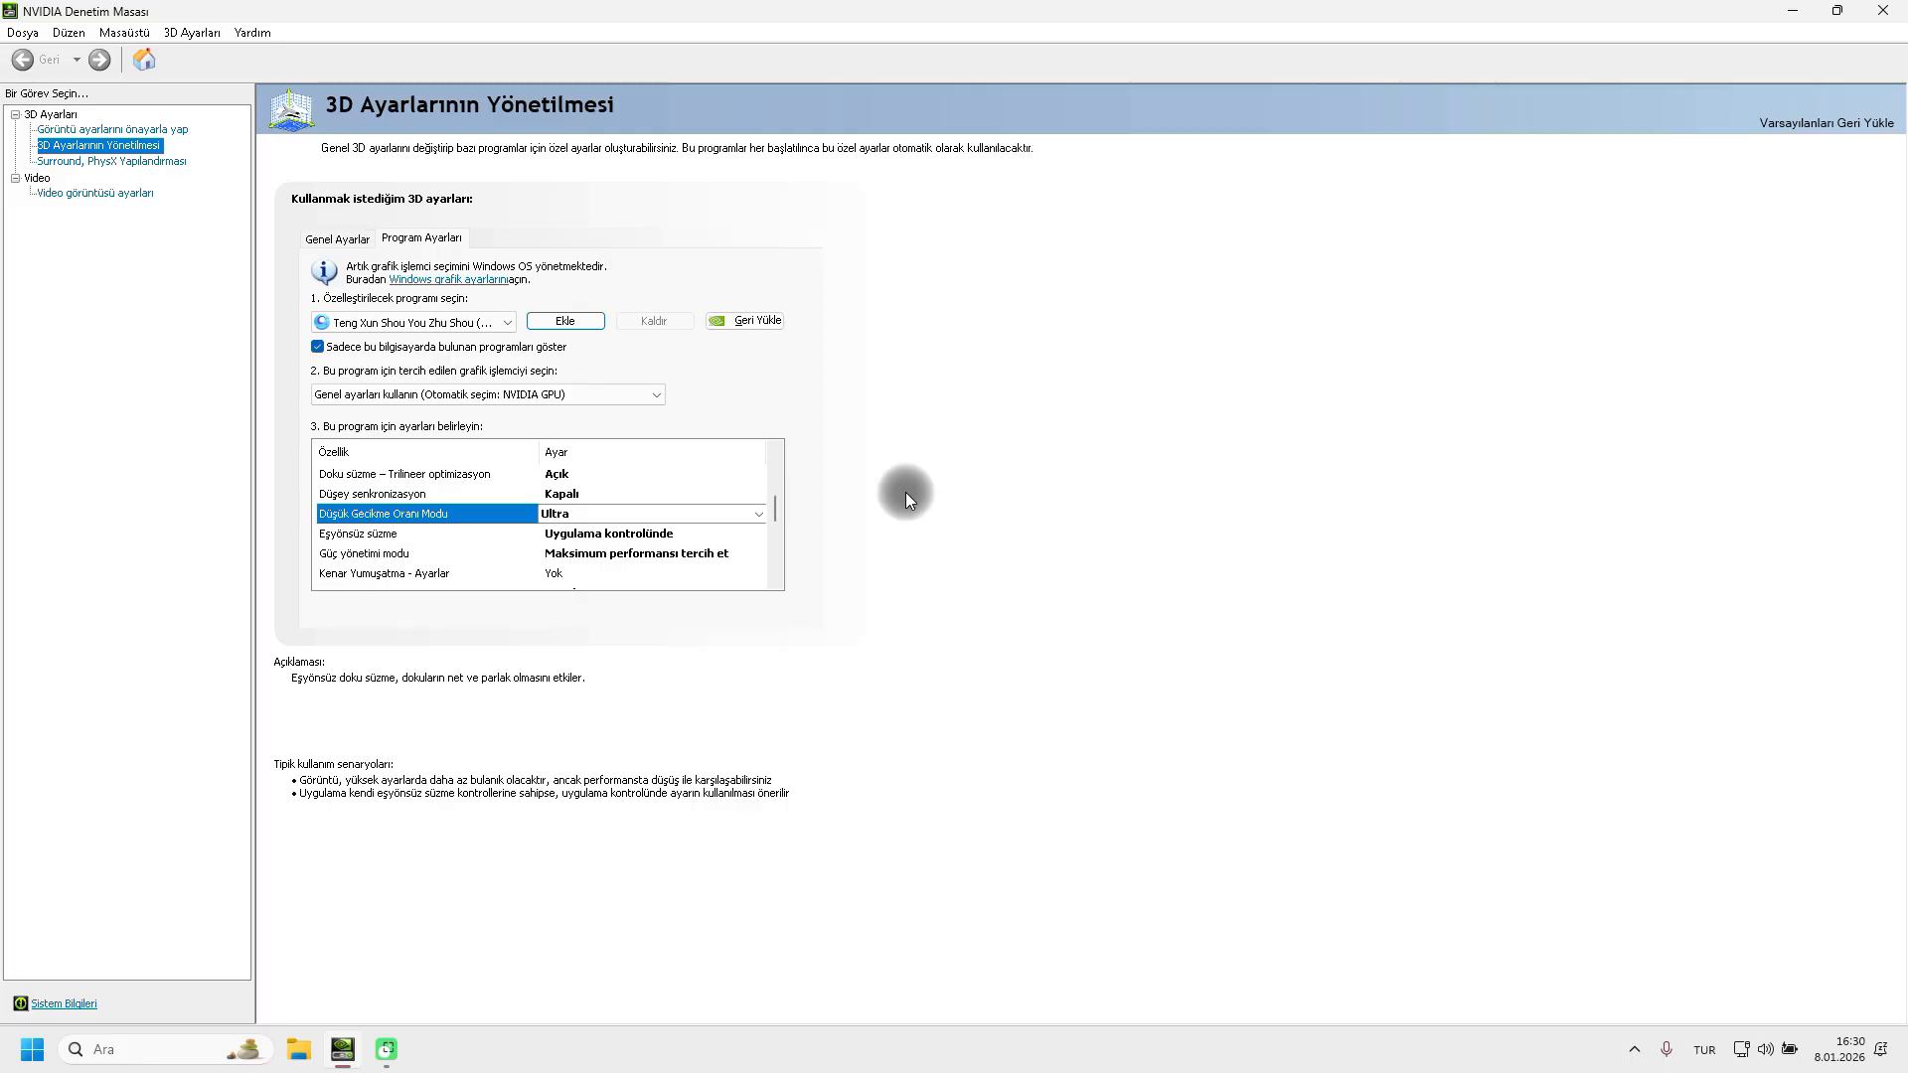
pyautogui.click(418, 554)
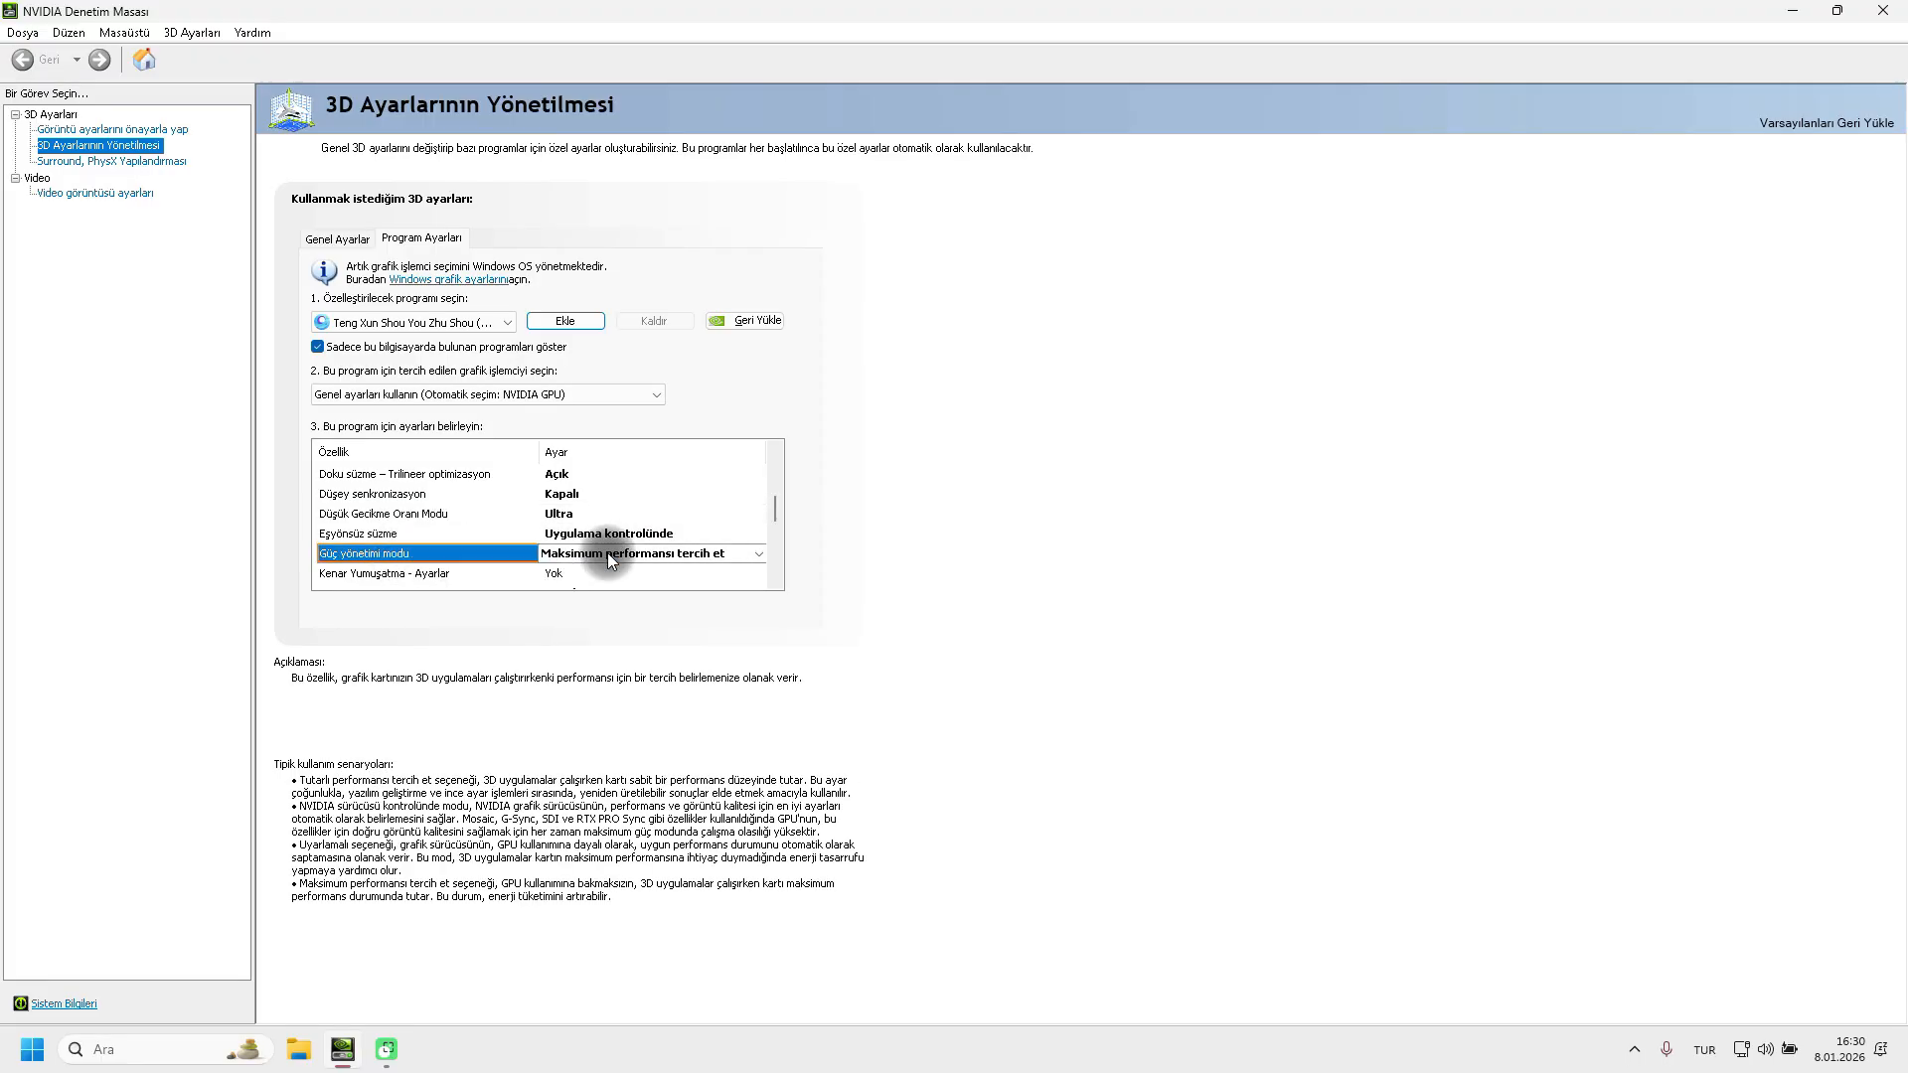
# Set OpenGL ile görüntü oluşturma GPU'su to NVIDIA GeForce RTX 3060 Laptop GPU and review the remaining settings through Üçlü ara bellekleme
pyautogui.moveTo(776, 510); pyautogui.dragTo(783, 524)
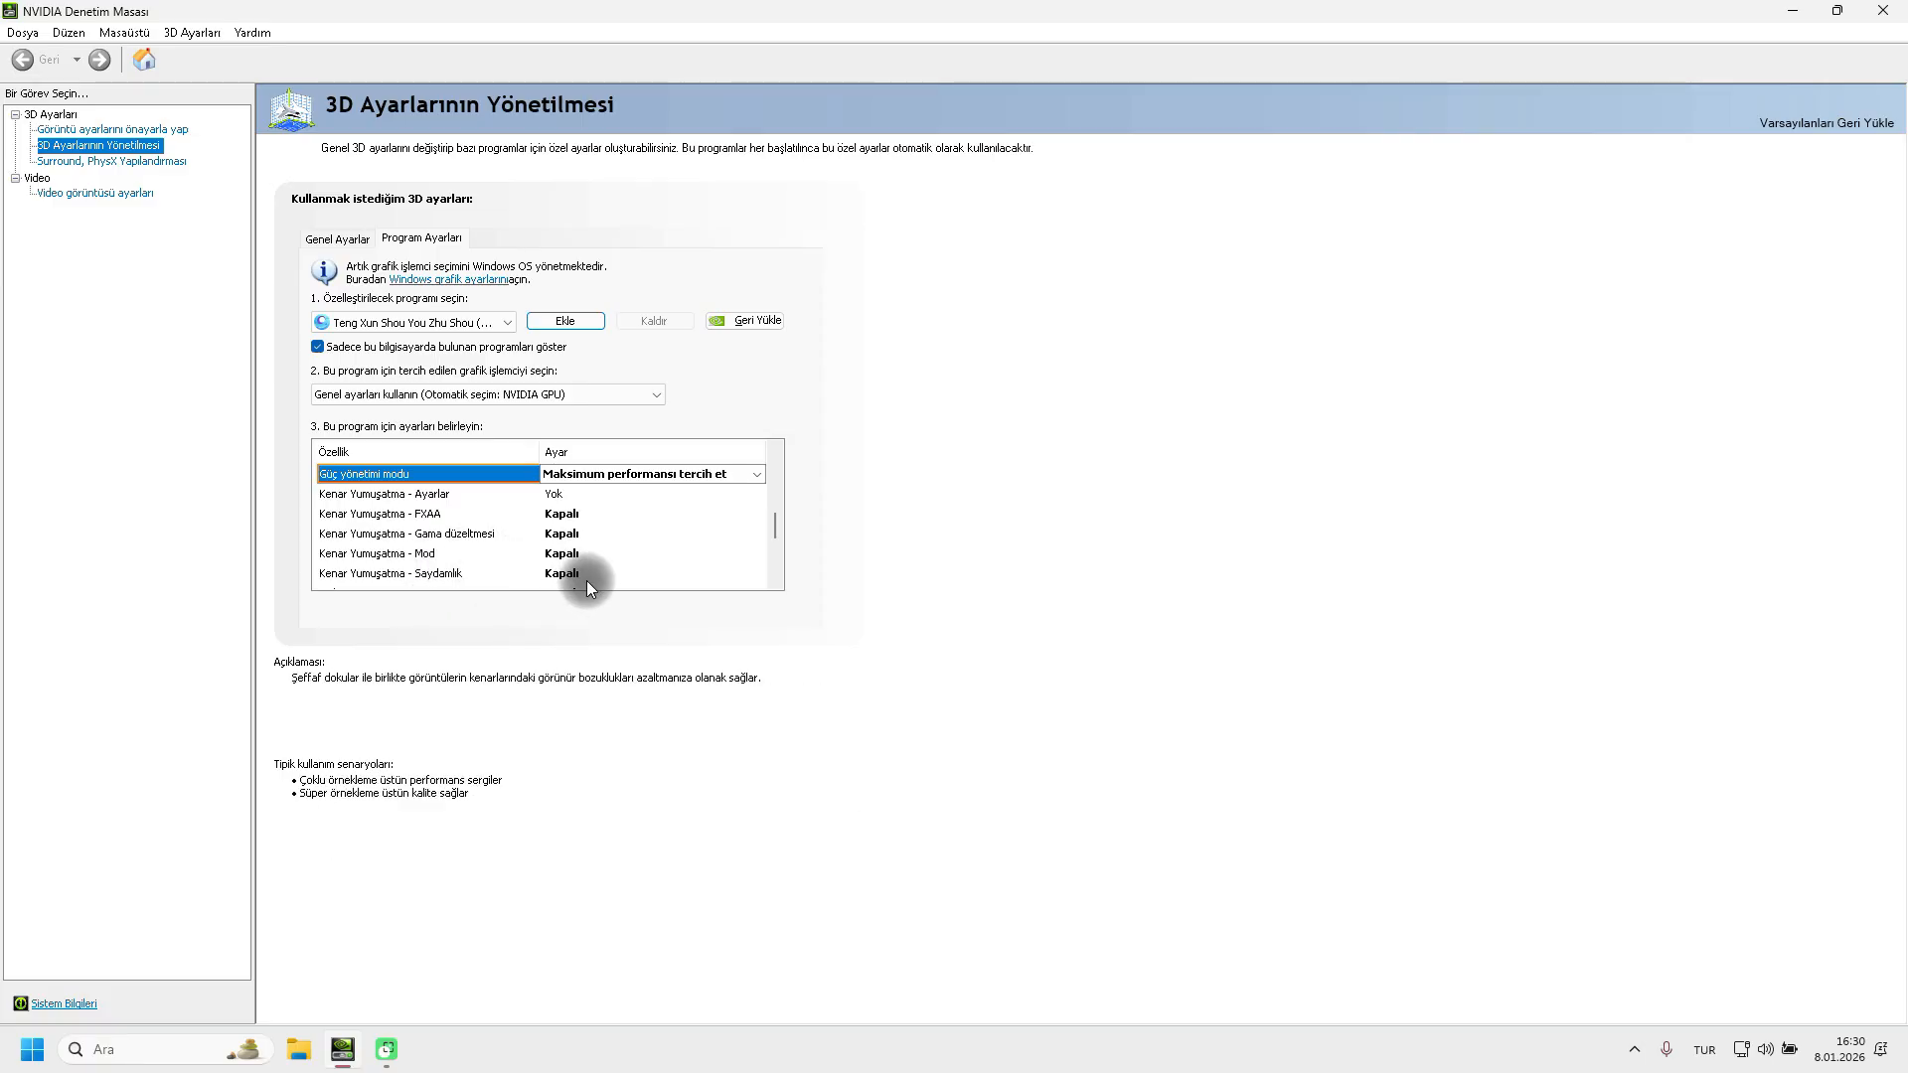
pyautogui.moveTo(776, 526); pyautogui.dragTo(777, 539)
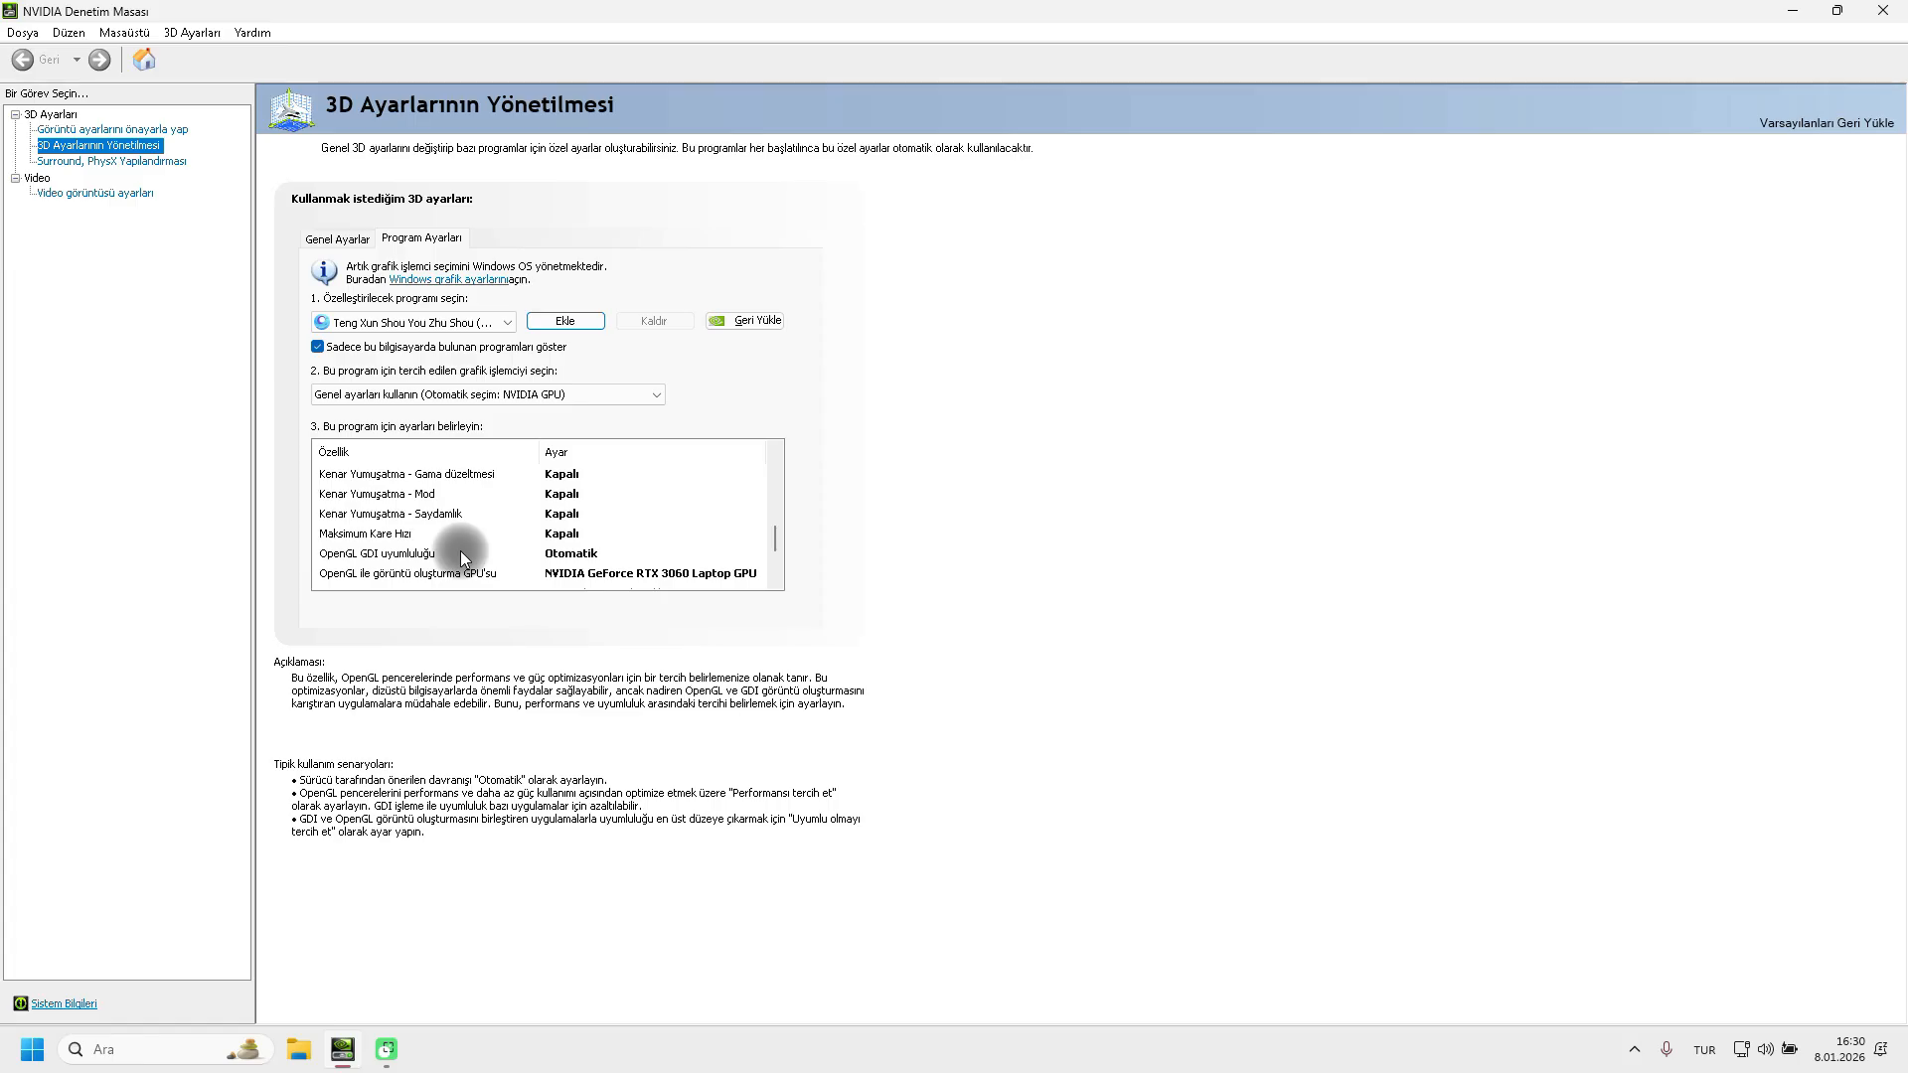
pyautogui.moveTo(778, 545); pyautogui.dragTo(779, 553)
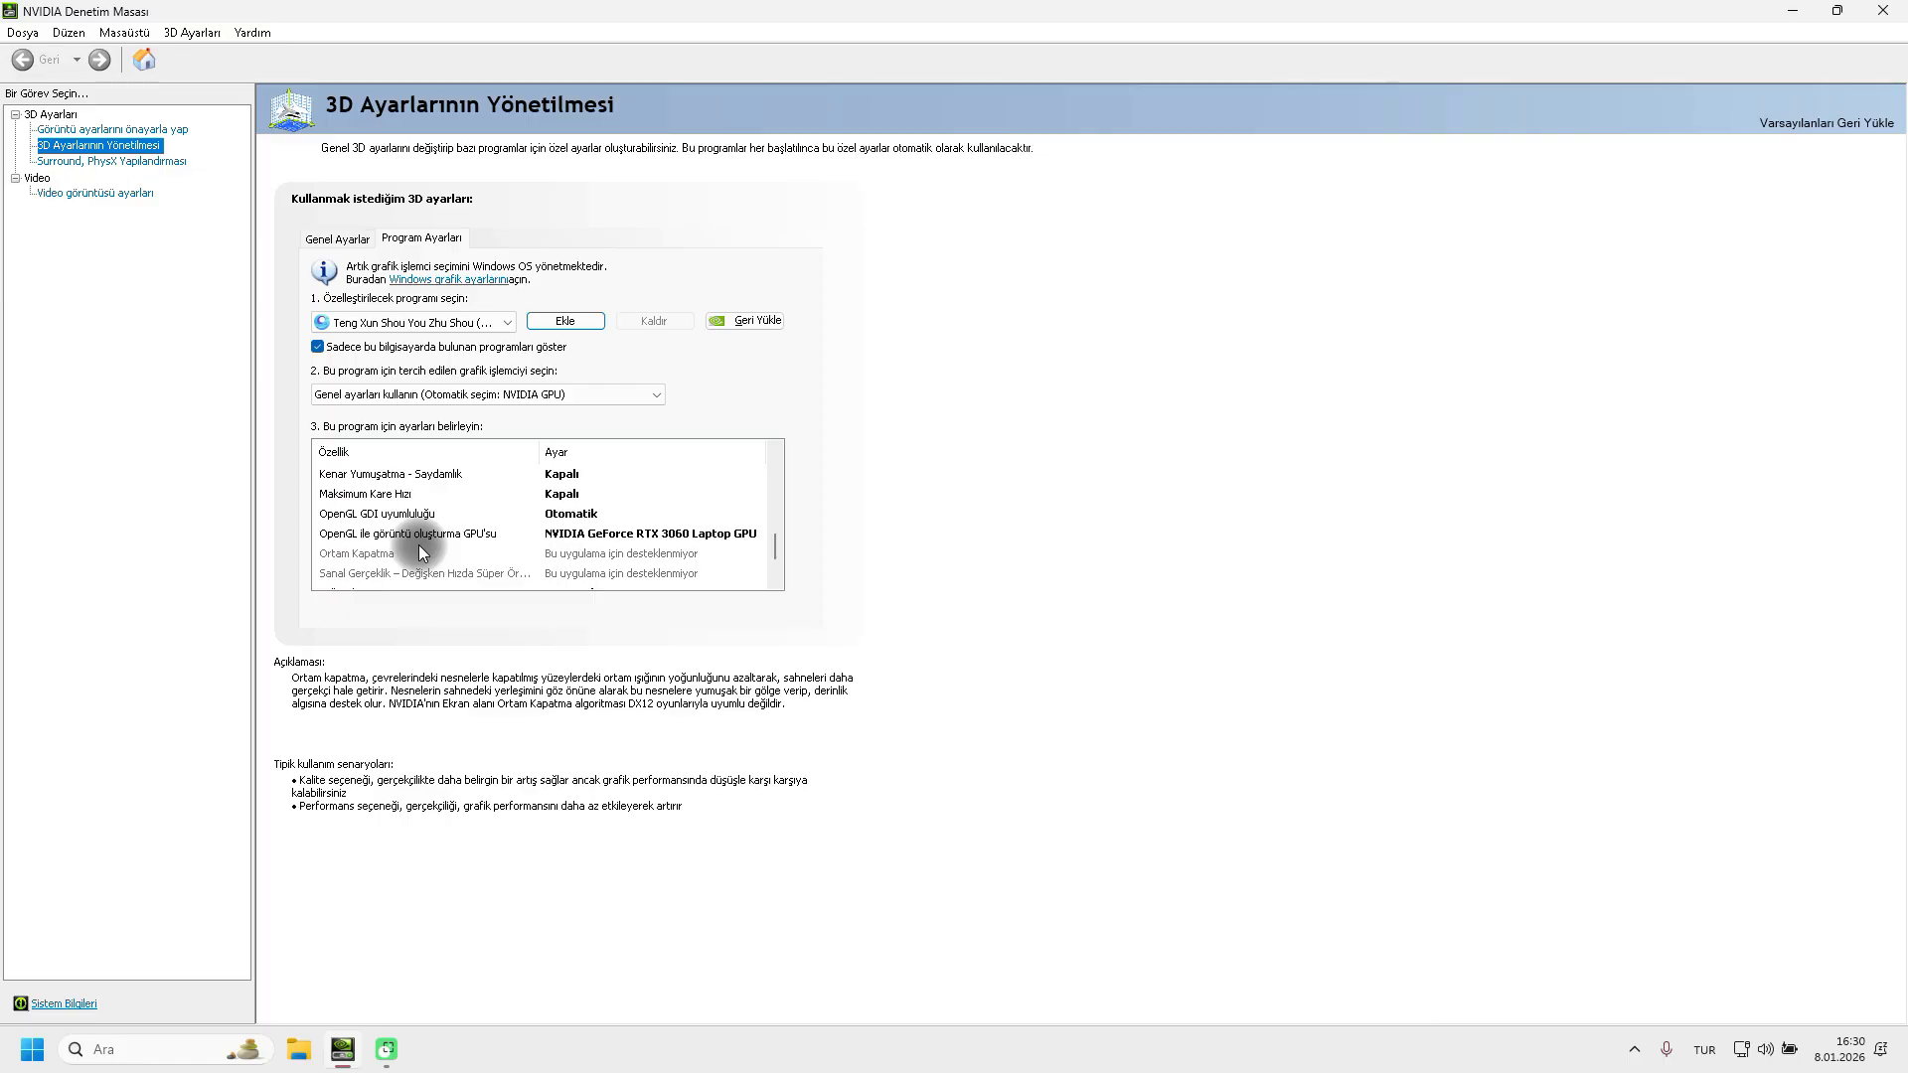
pyautogui.click(556, 536)
pyautogui.click(573, 537)
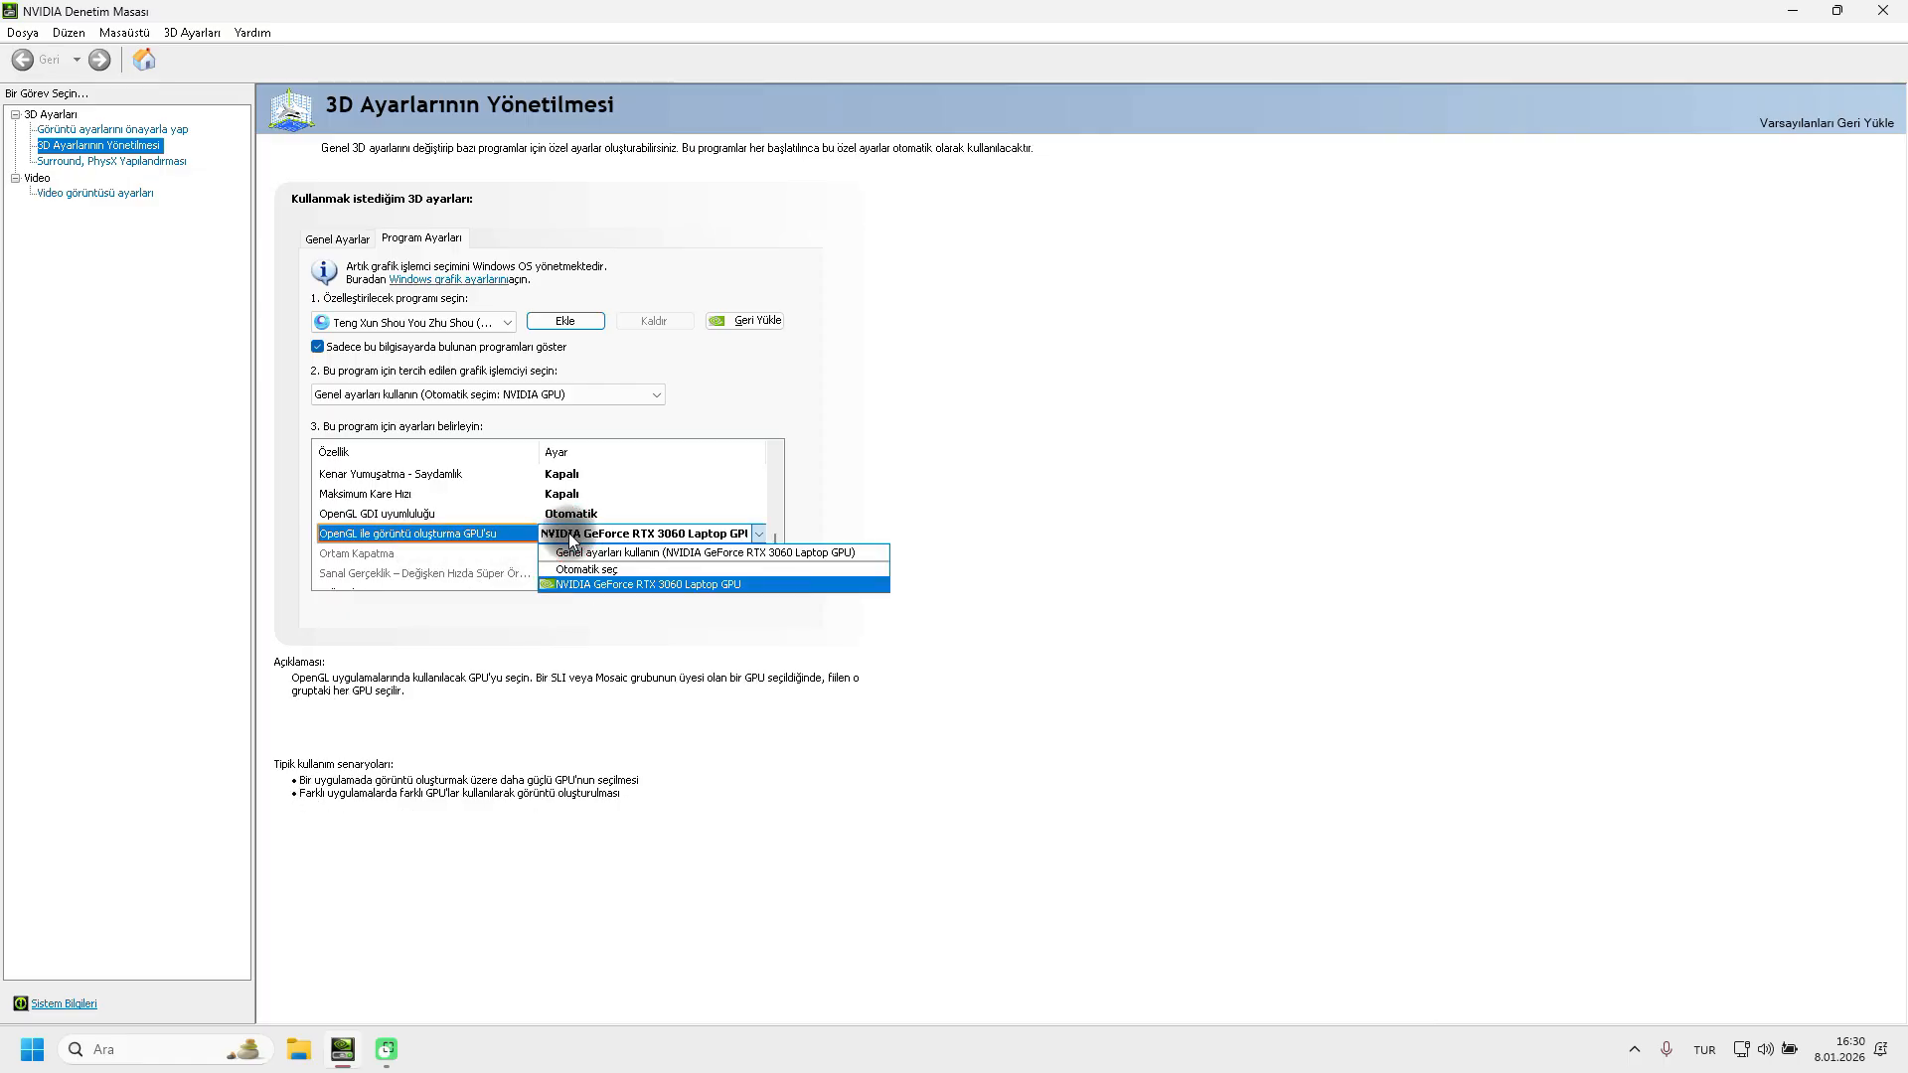
pyautogui.click(588, 583)
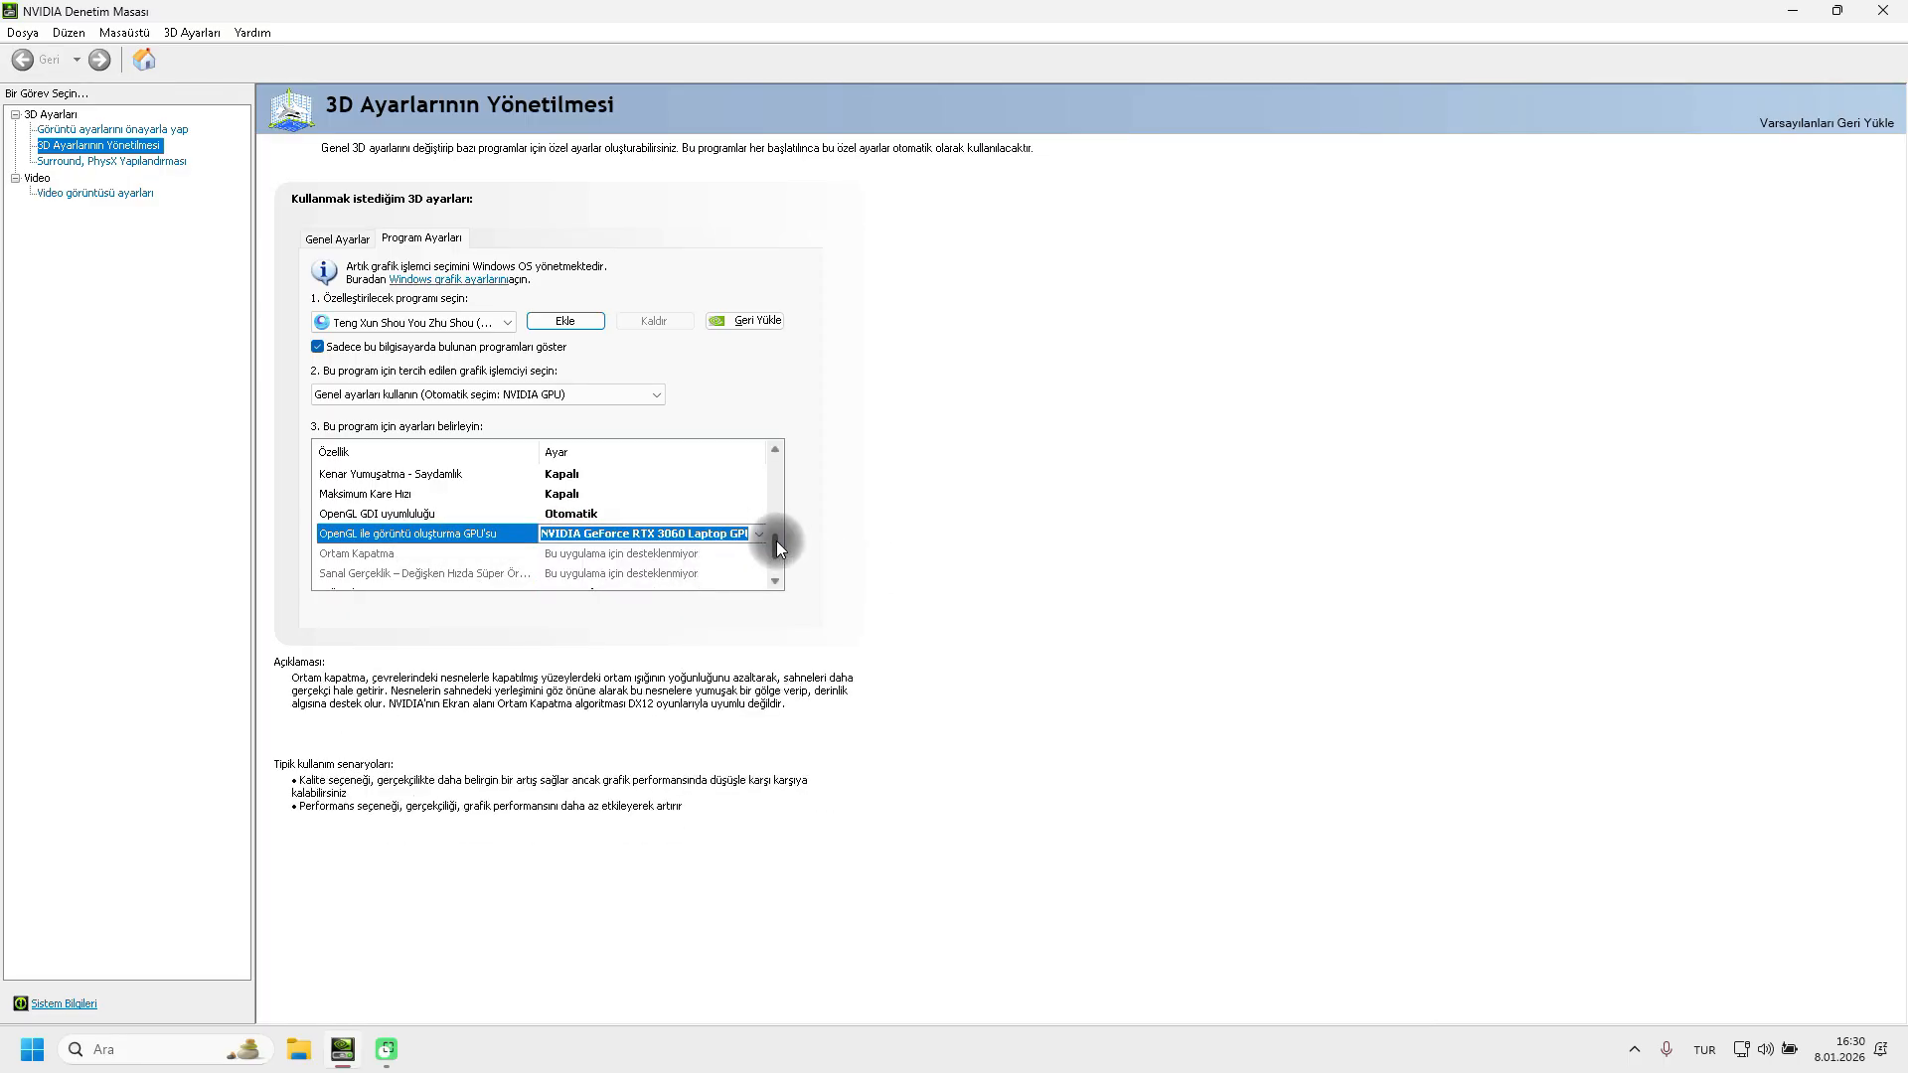
pyautogui.scroll(-1, 777, 540)
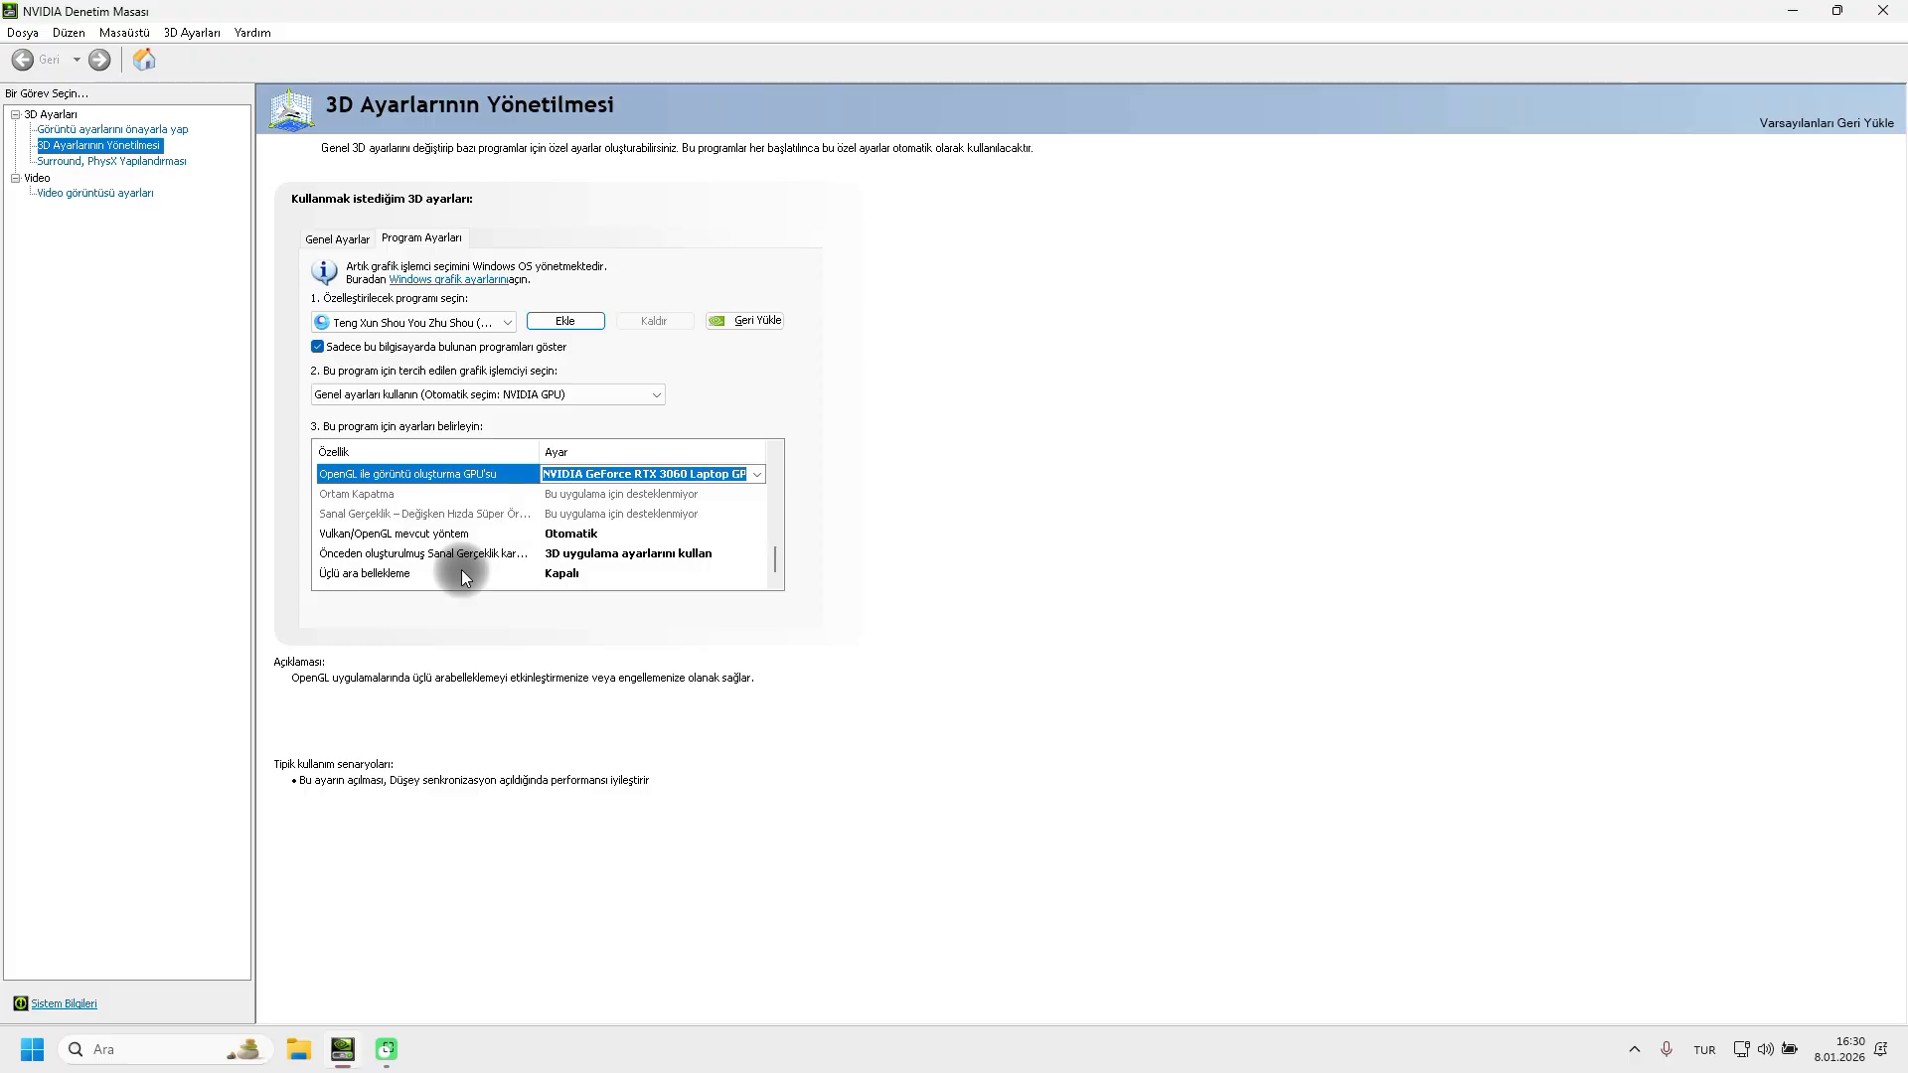
pyautogui.click(537, 559)
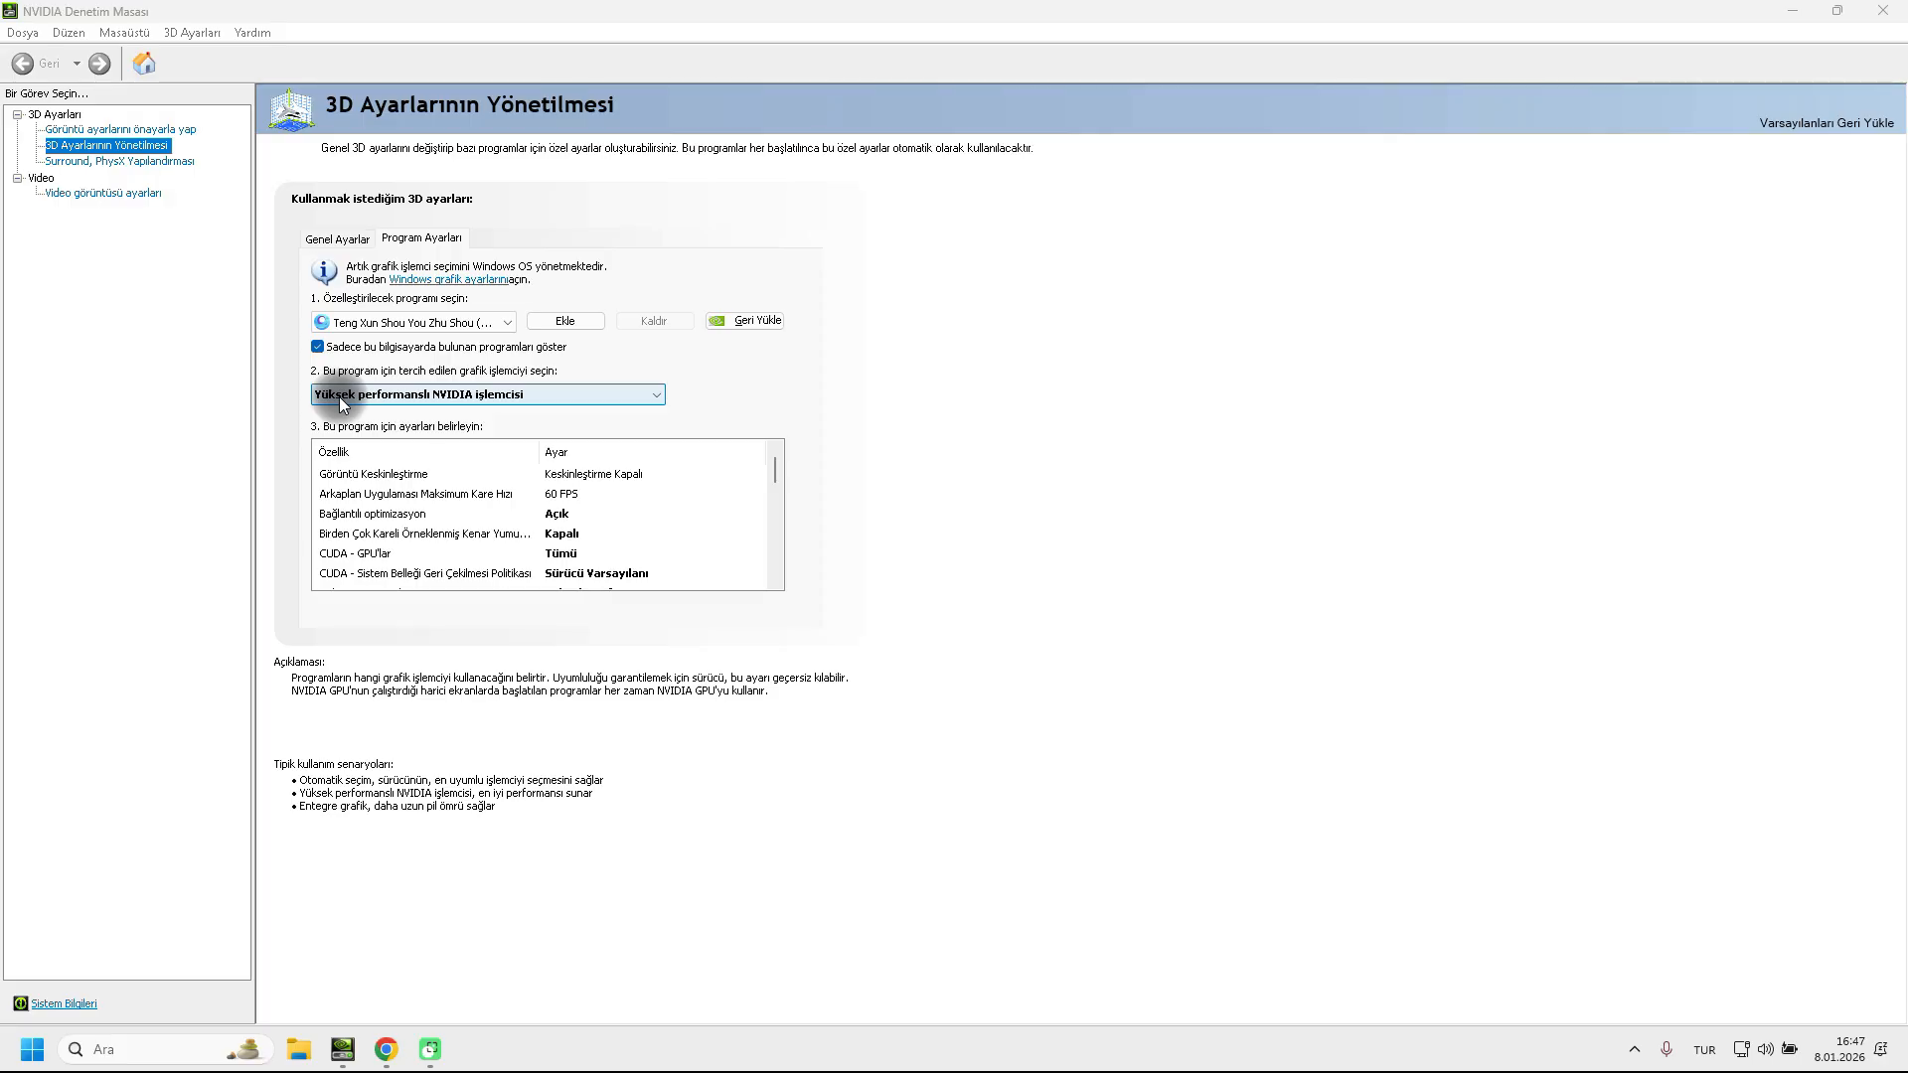
# Choose Yüksek performanslı NVIDIA işlemcisi as the program's preferred graphics processor
pyautogui.click(427, 395)
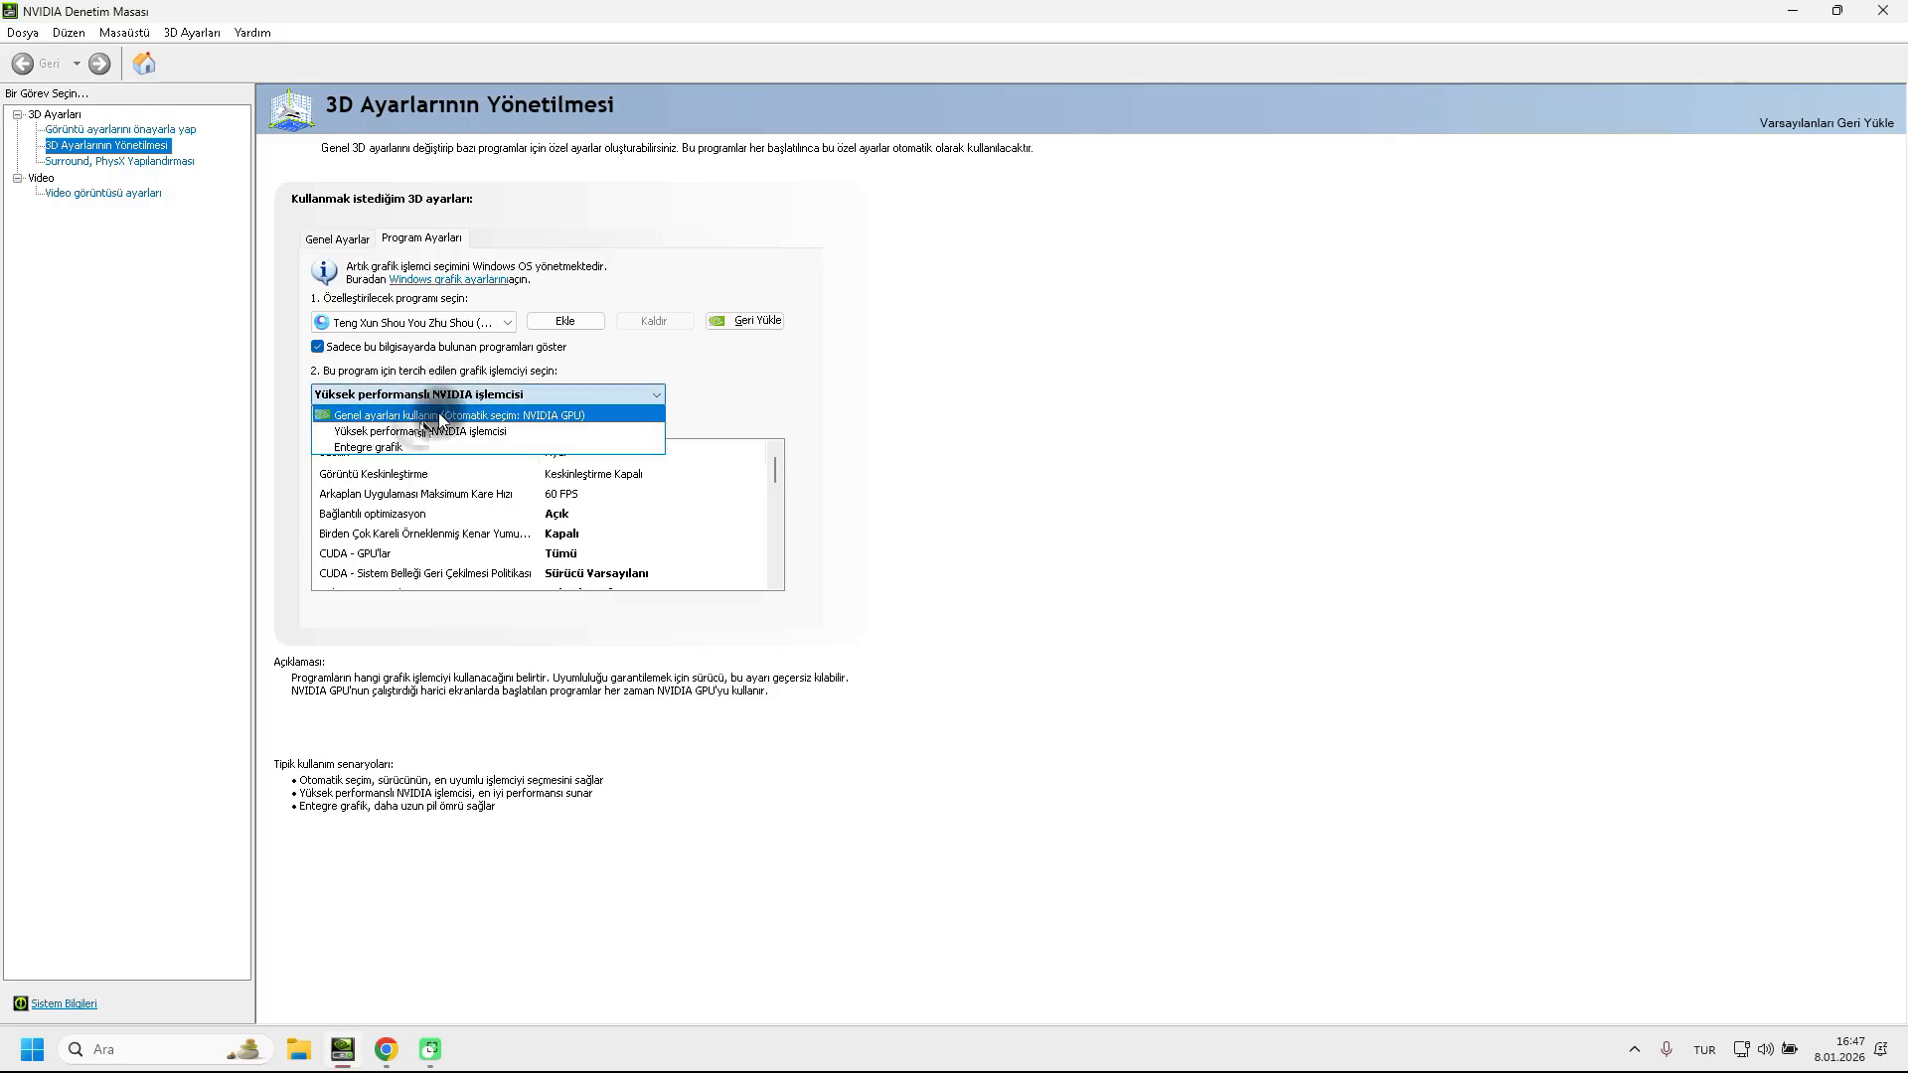
pyautogui.click(421, 431)
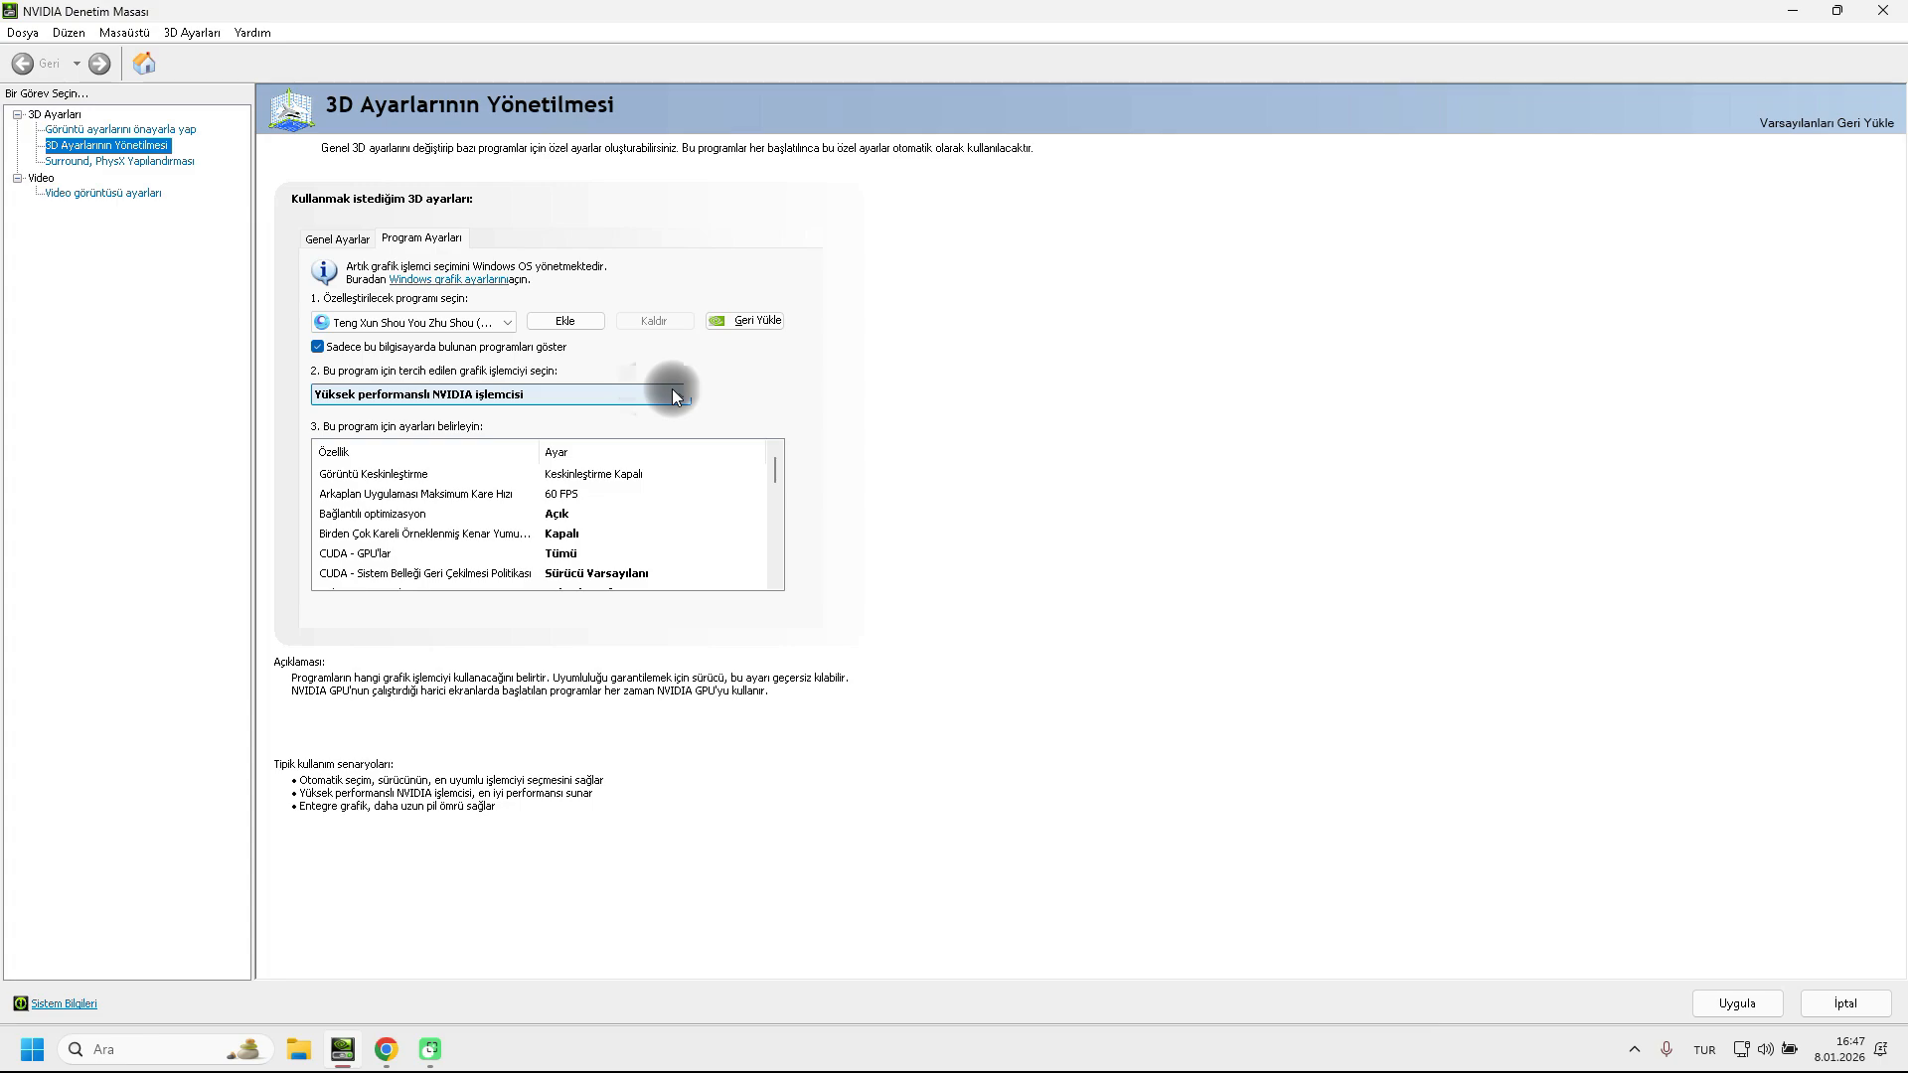